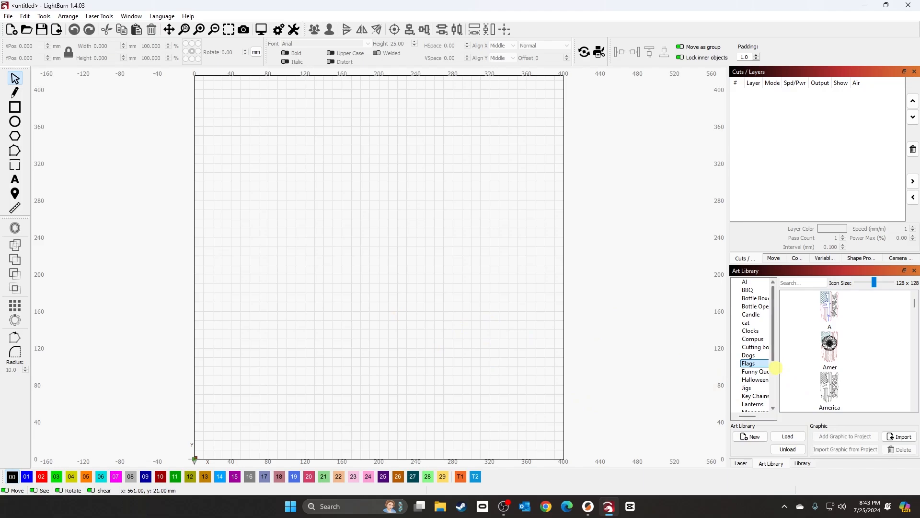
# Step: Place the American Flag 03 Black graphic from the art library's Flags collection in the workspace
pyautogui.scroll(-10, 847, 343)
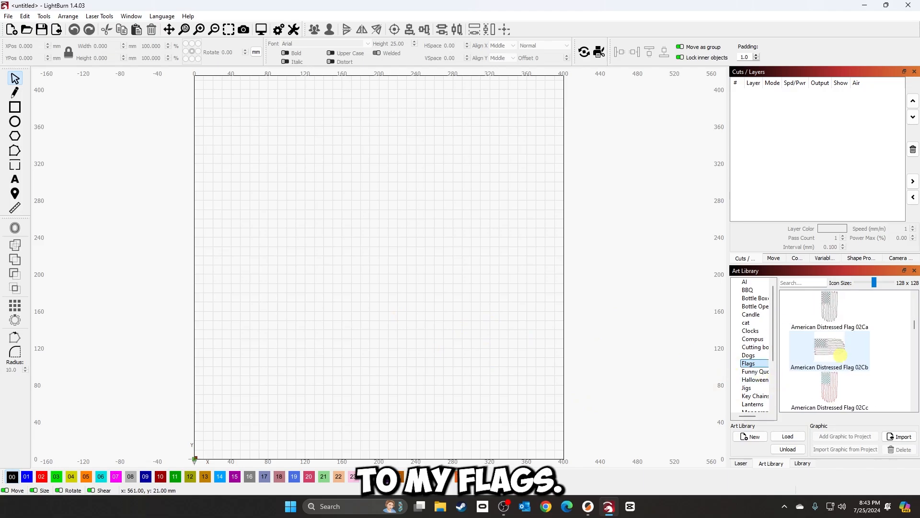
pyautogui.scroll(-10, 837, 367)
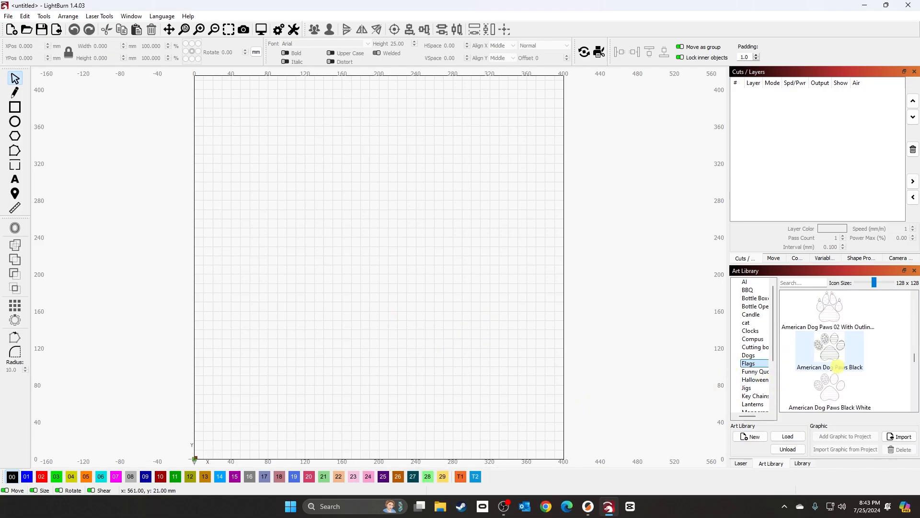
pyautogui.scroll(-3, 838, 367)
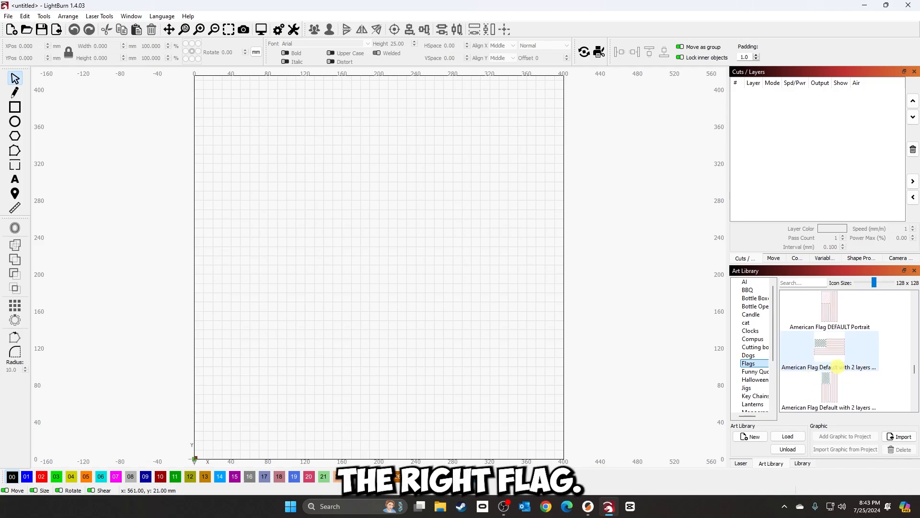
pyautogui.scroll(-3, 838, 369)
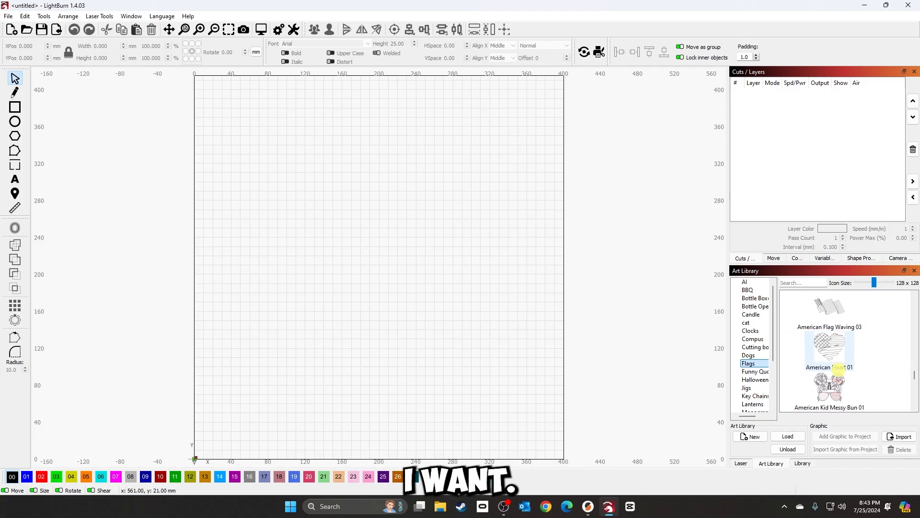
pyautogui.scroll(3, 838, 370)
pyautogui.scroll(3, 837, 369)
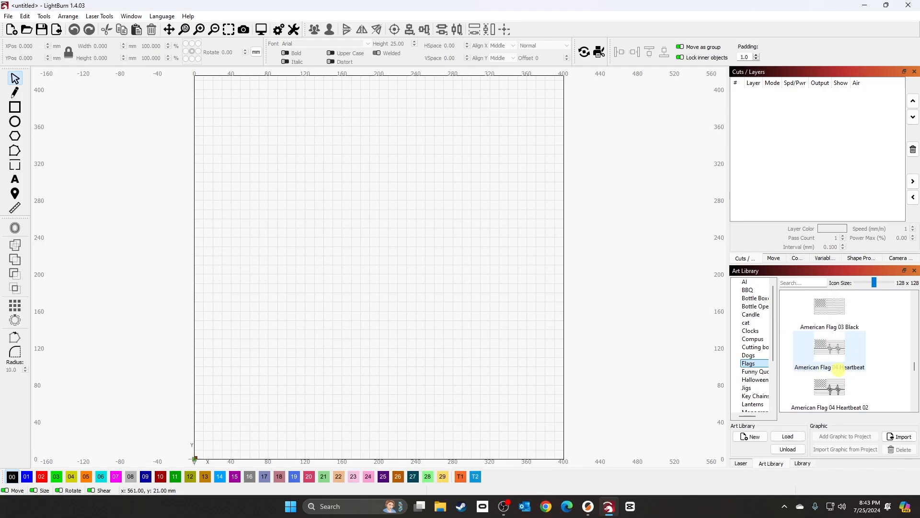
pyautogui.moveTo(829, 307); pyautogui.dragTo(304, 231)
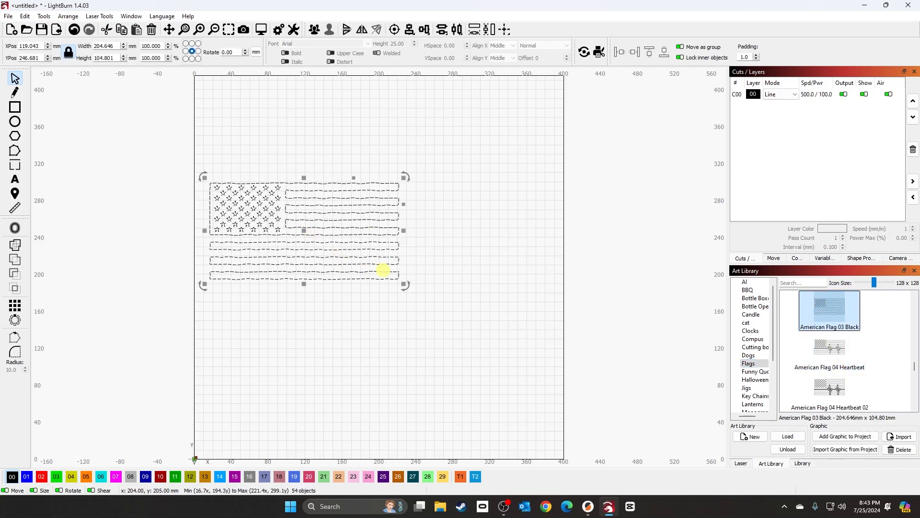
# Step: Enlarge the flag proportionally to about 321 mm wide and move it to the center of the page
pyautogui.moveTo(405, 283); pyautogui.dragTo(507, 306)
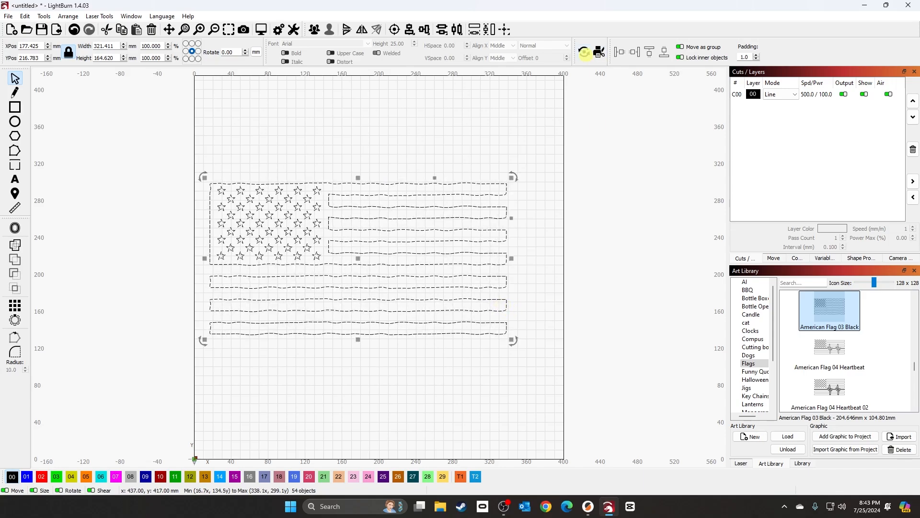
pyautogui.click(503, 31)
pyautogui.click(522, 38)
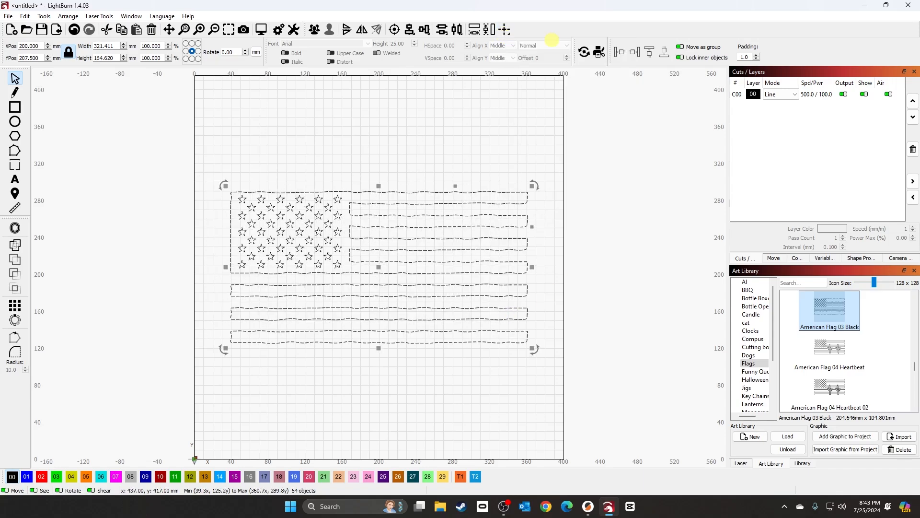
# Step: Select all the flag's stars and stripes and group them into one object
pyautogui.click(269, 166)
pyautogui.moveTo(160, 153); pyautogui.dragTo(623, 412)
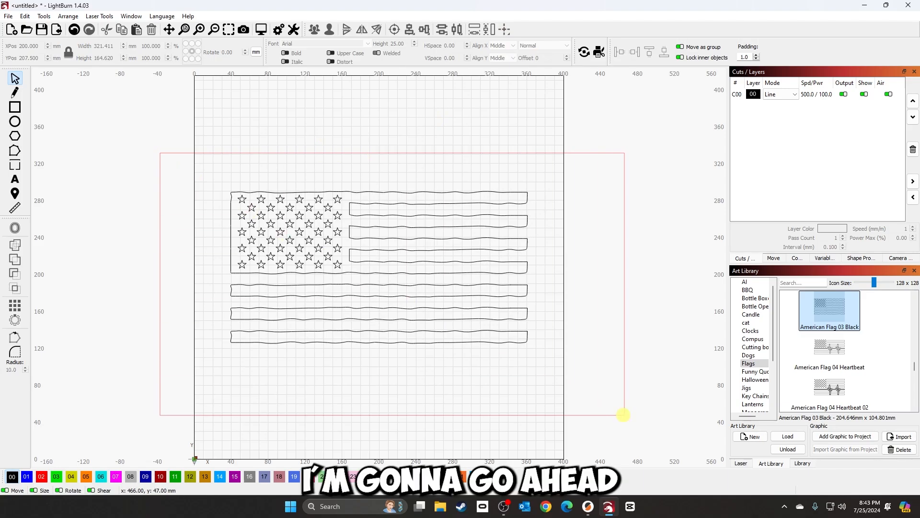
pyautogui.rightClick(405, 288)
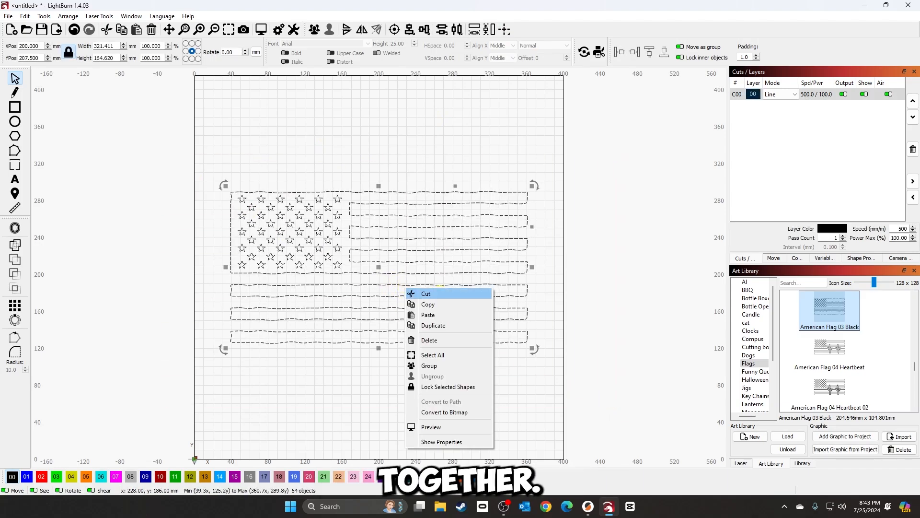
pyautogui.click(432, 365)
pyautogui.click(606, 243)
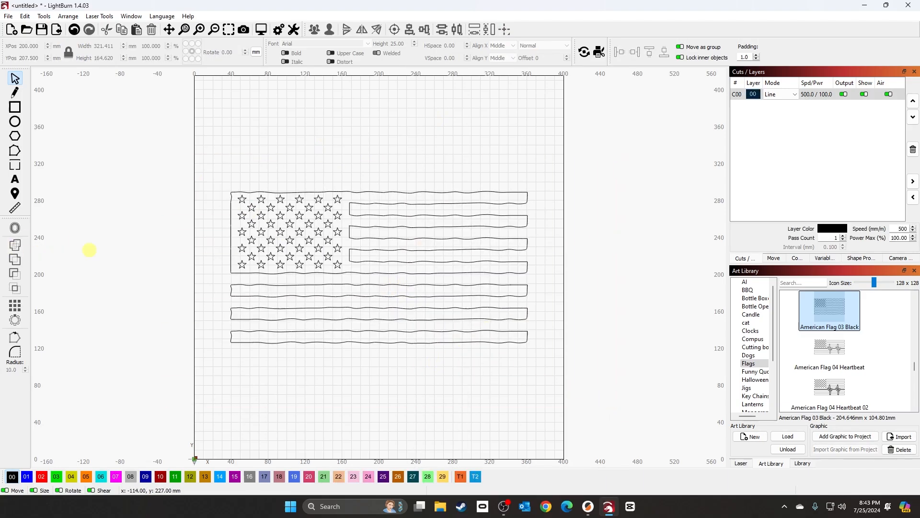
# Step: Add the text "We The People" in the empty area below the flag
pyautogui.click(15, 179)
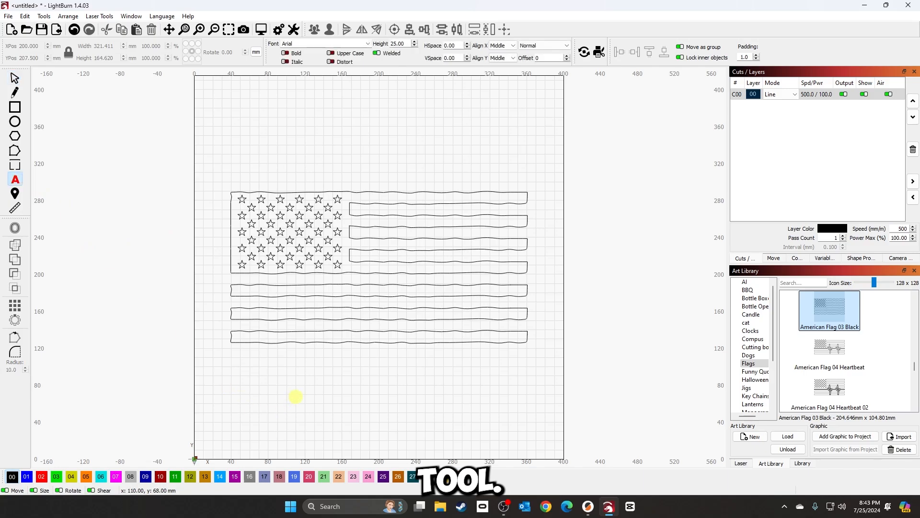
pyautogui.write('We')
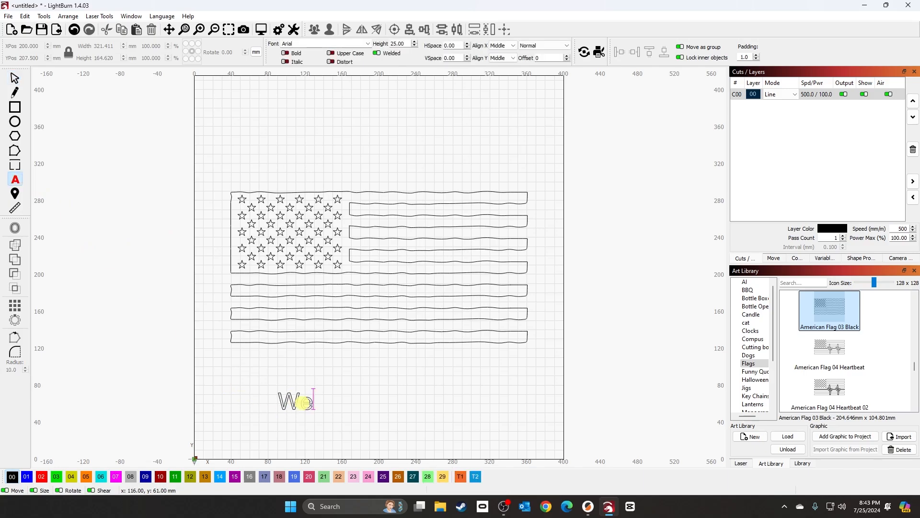
pyautogui.write(' The')
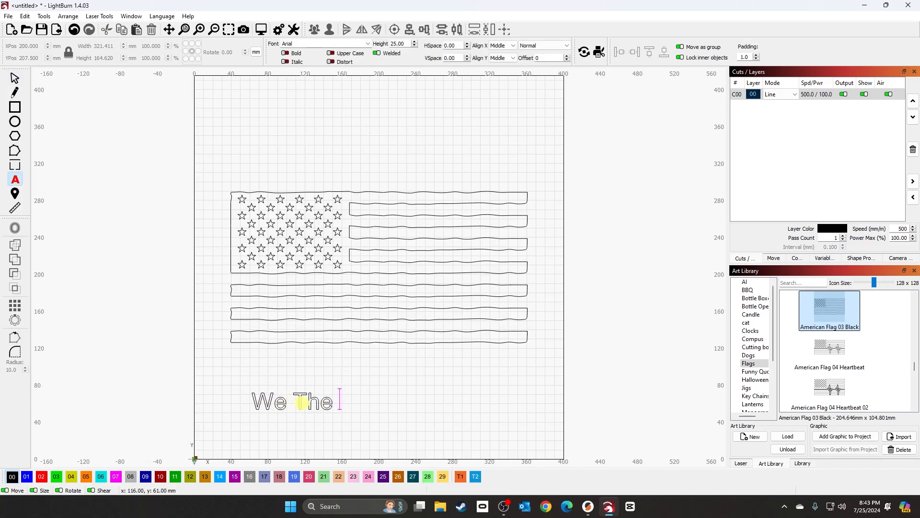
pyautogui.write(' People')
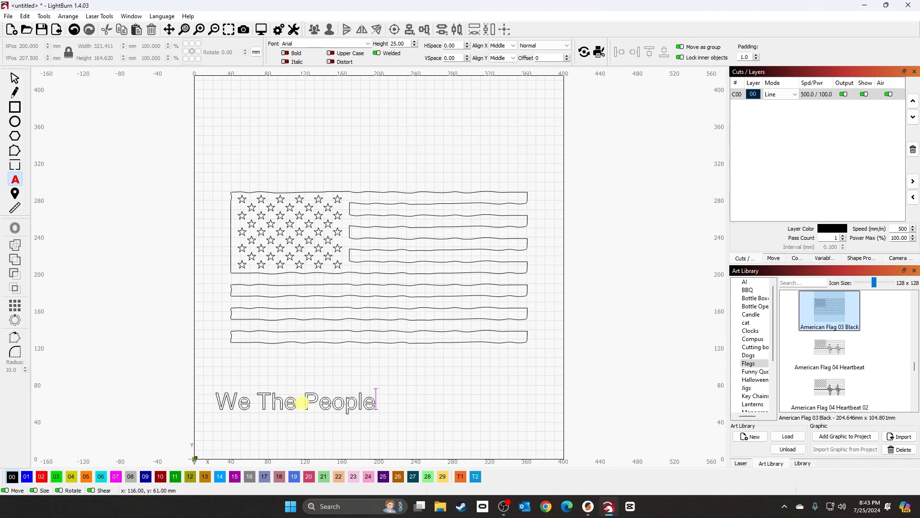
pyautogui.click(15, 78)
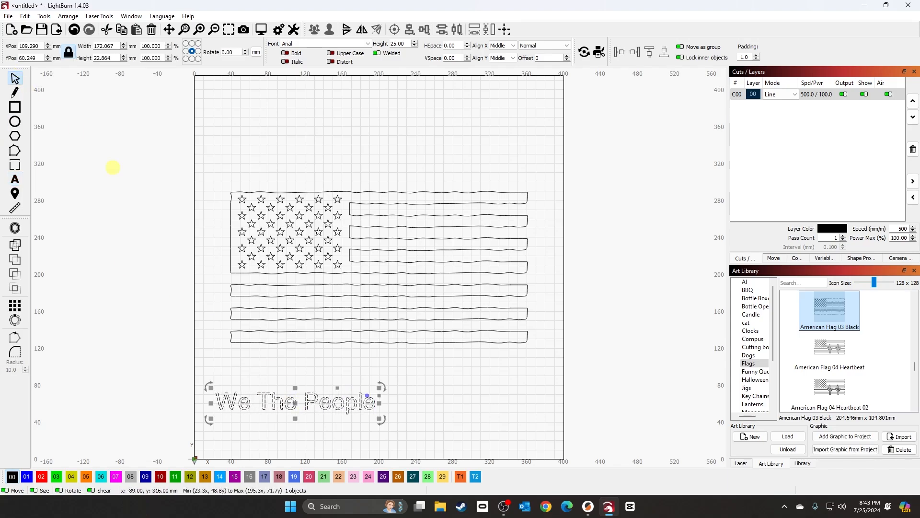
# Step: Change the text's font to We The People
pyautogui.click(315, 43)
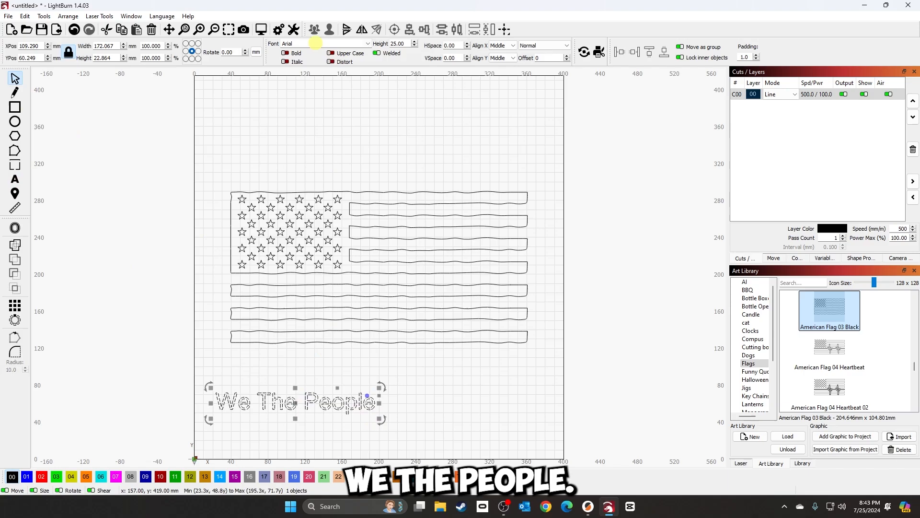
pyautogui.moveTo(315, 44); pyautogui.dragTo(222, 44)
pyautogui.write('we The People')
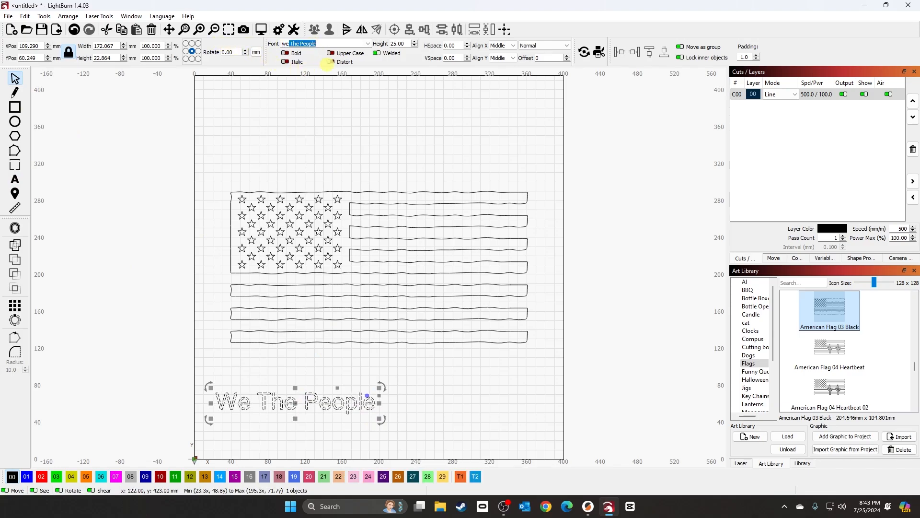
pyautogui.press('Return')
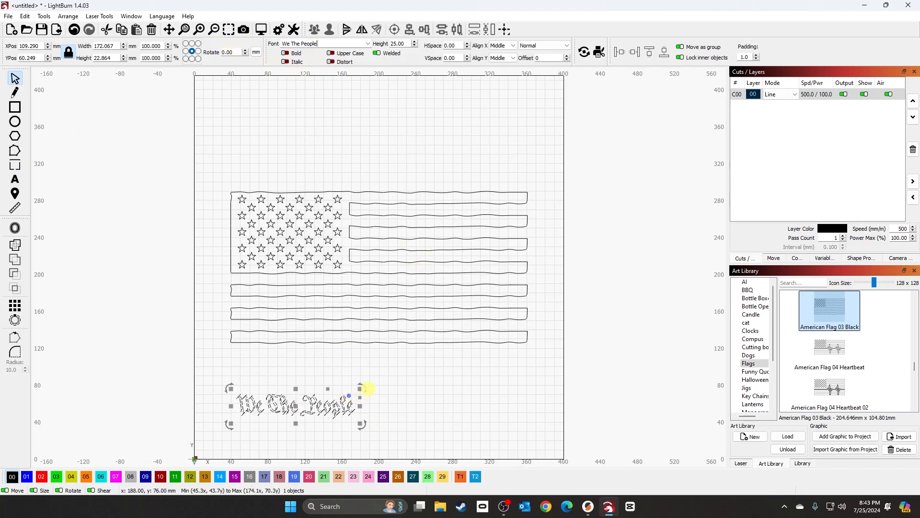
# Step: Enlarge the text proportionally to about 254 mm wide and align its center with the flag's center
pyautogui.moveTo(362, 390); pyautogui.dragTo(448, 364)
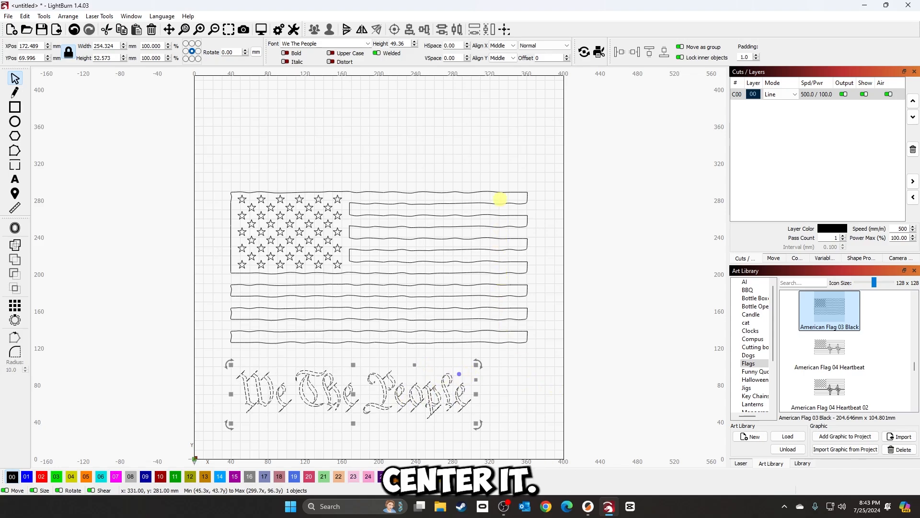
pyautogui.keyDown('shift'); pyautogui.click(499, 192); pyautogui.keyUp('shift')
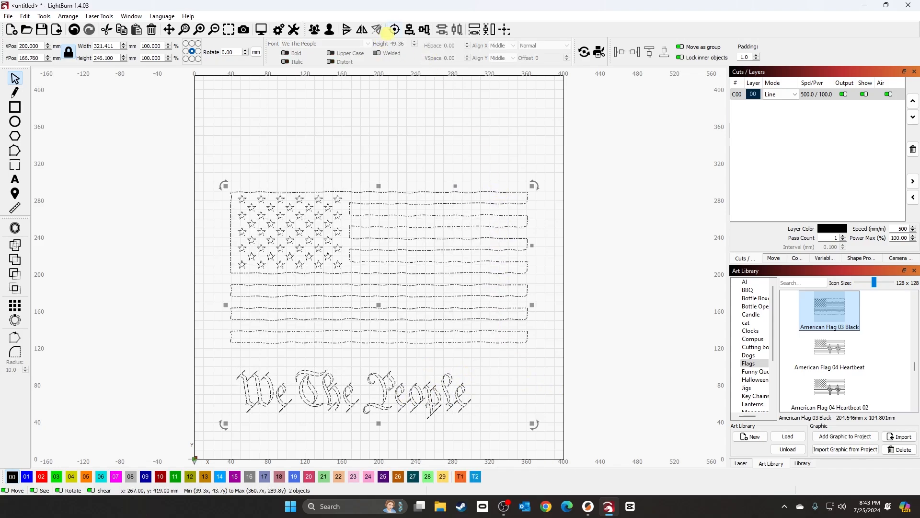
pyautogui.click(394, 30)
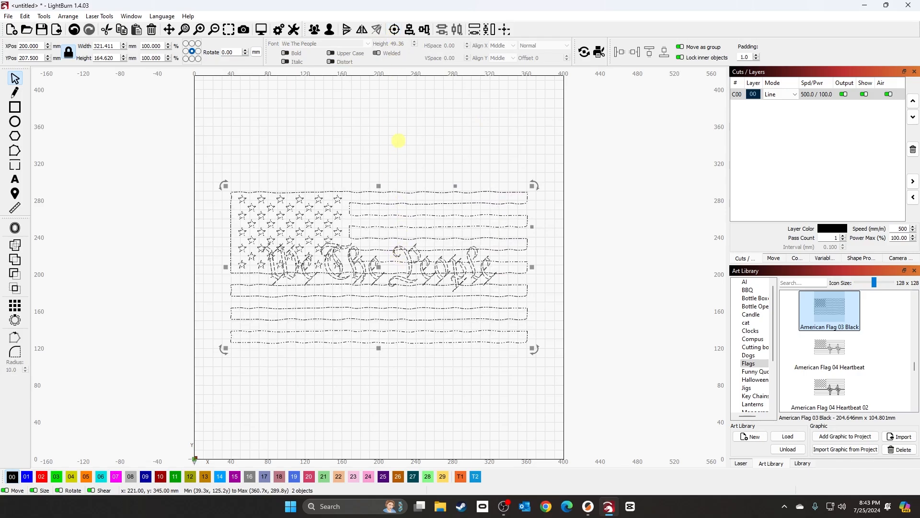
# Step: Move only the text straight down over the flag's lower stripes, to a Y position of 167.5 mm
pyautogui.click(402, 168)
pyautogui.click(407, 254)
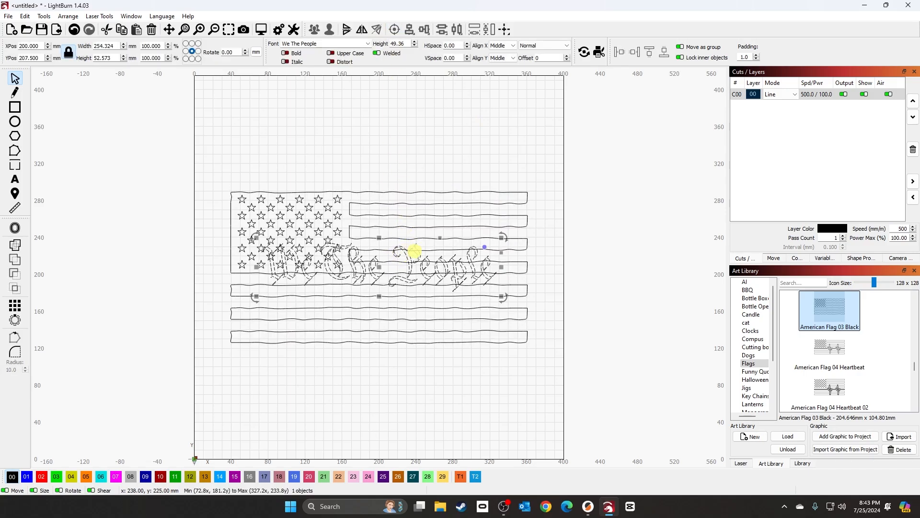
pyautogui.click(416, 251)
pyautogui.press('Down')
pyautogui.press('Down')
pyautogui.press('Down')
pyautogui.press('Down')
pyautogui.press('Down')
pyautogui.press('Down')
pyautogui.press('Down')
pyautogui.press('Down')
pyautogui.press('Down')
pyautogui.press('Down')
pyautogui.press('Down')
pyautogui.press('Down')
pyautogui.press('Down')
pyautogui.press('Down')
pyautogui.press('Down')
pyautogui.press('Down')
pyautogui.press('Down')
pyautogui.press('Down')
pyautogui.press('Down')
pyautogui.press('Down')
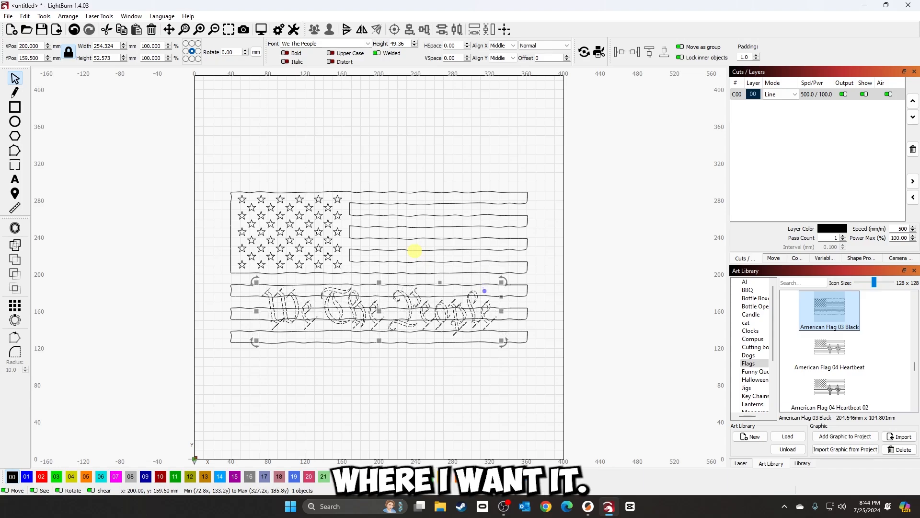
pyautogui.press('Down')
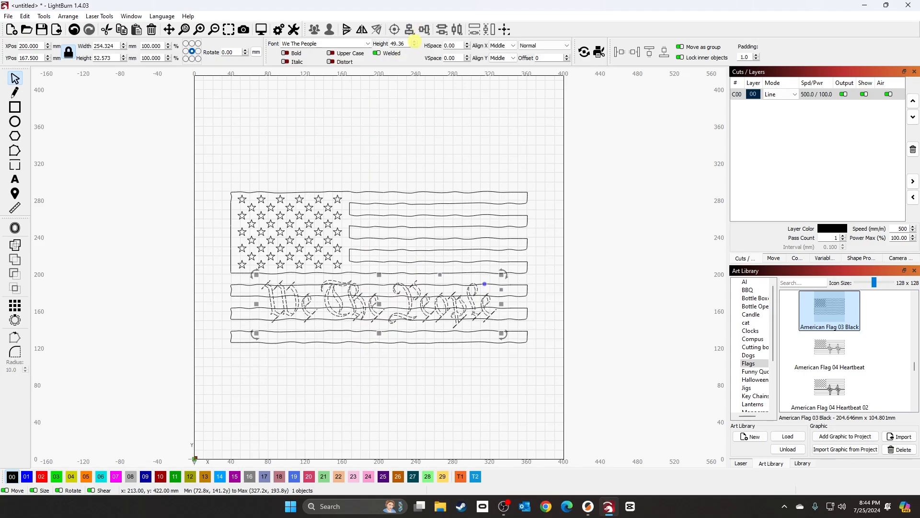
# Step: Increase the height of the text to 54 mm
pyautogui.click(414, 42)
pyautogui.click(414, 42)
pyautogui.click(414, 42)
pyautogui.click(415, 42)
pyautogui.click(414, 42)
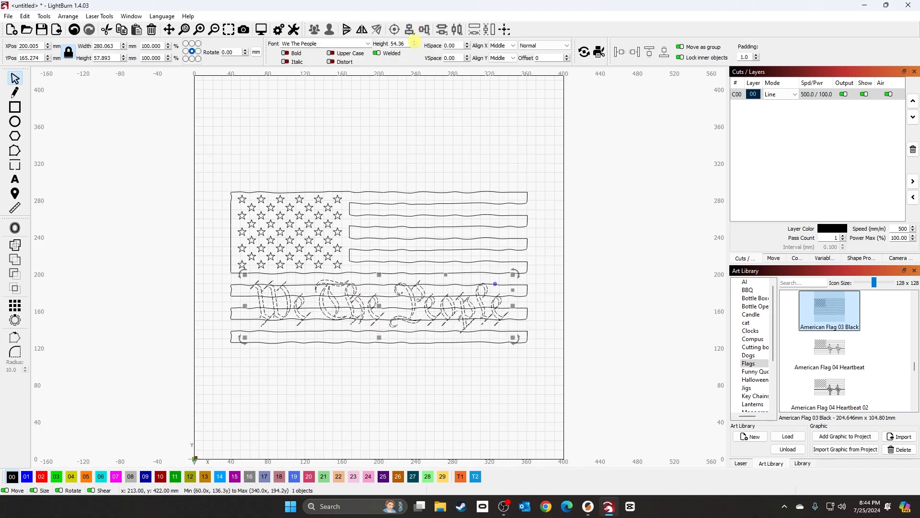
pyautogui.click(414, 43)
pyautogui.click(415, 43)
pyautogui.click(414, 43)
pyautogui.click(415, 43)
pyautogui.click(415, 43)
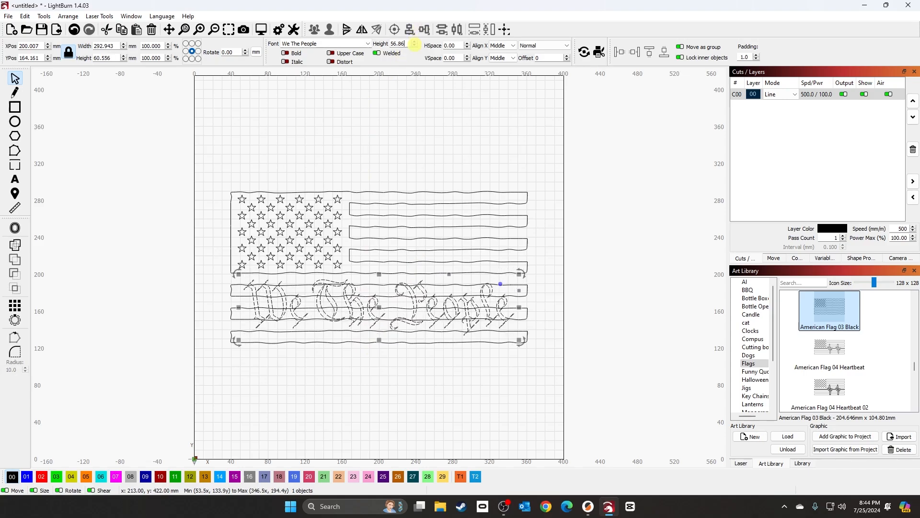
pyautogui.click(414, 45)
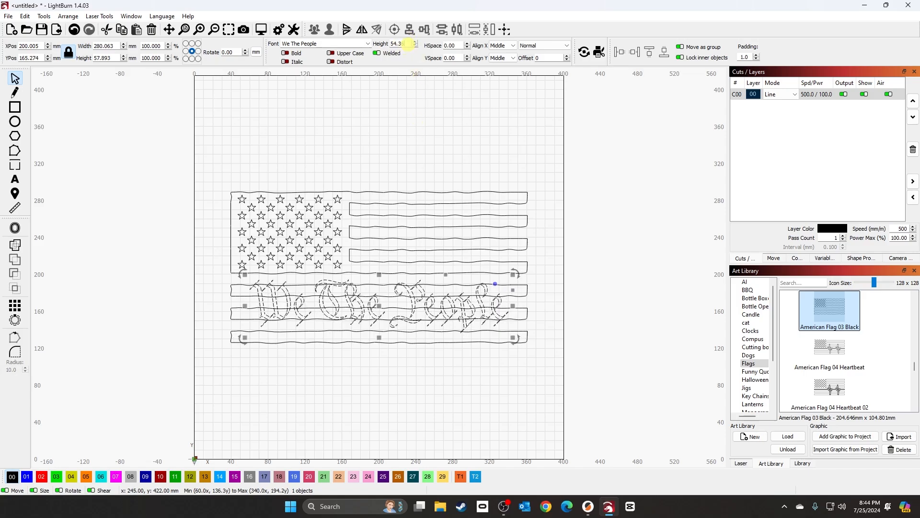
pyautogui.moveTo(408, 44); pyautogui.dragTo(392, 43)
pyautogui.write('54')
pyautogui.press('Return')
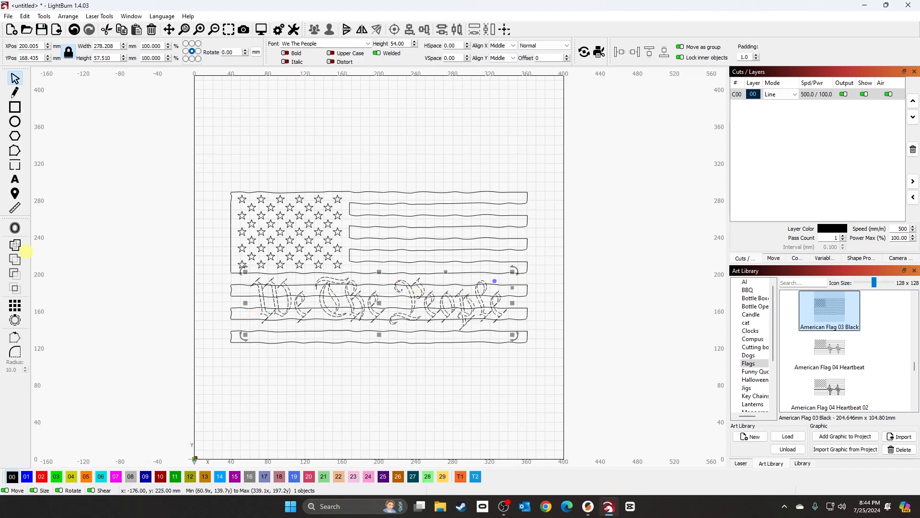
# Step: Offset the text by 0.10 mm in both directions with round corners, keeping the original object
pyautogui.click(14, 228)
pyautogui.click(467, 220)
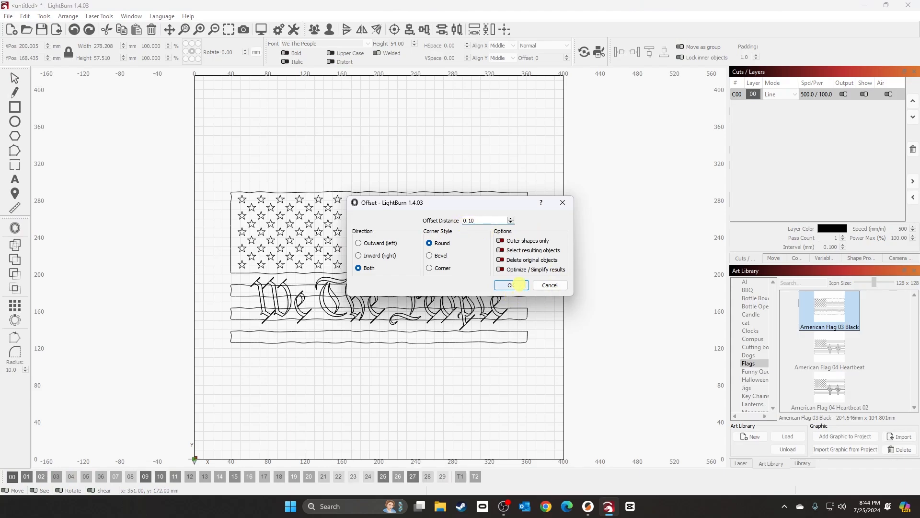
pyautogui.click(511, 285)
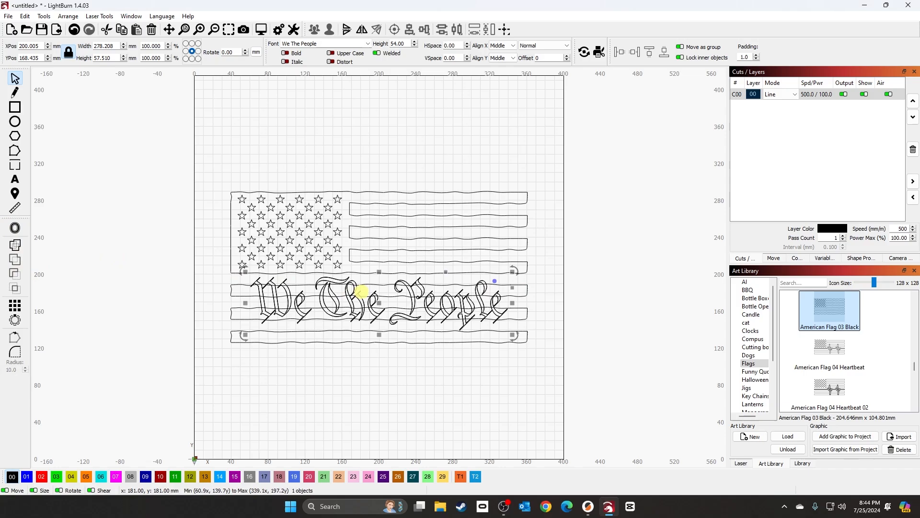
# Step: Combine the outermost offset outline of the text with the flag outline using Boolean Union
pyautogui.scroll(15, 361, 291)
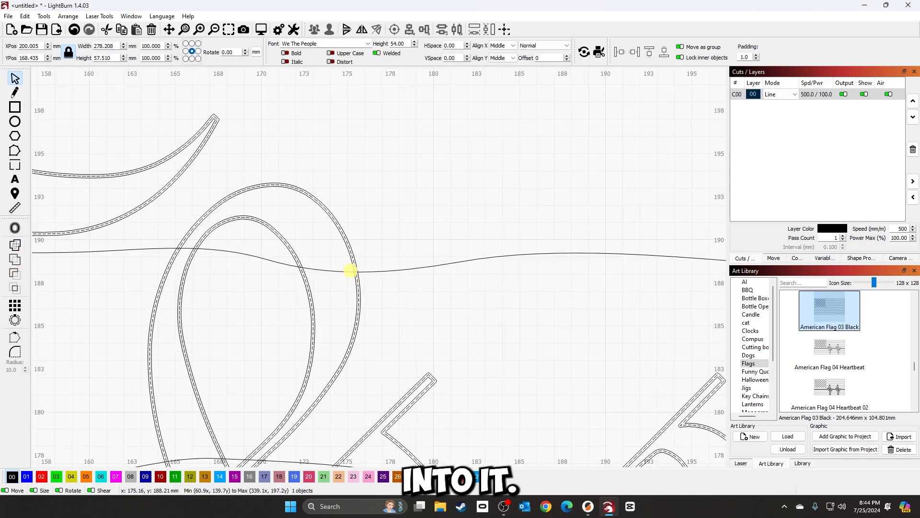
pyautogui.click(396, 199)
pyautogui.scroll(4, 353, 238)
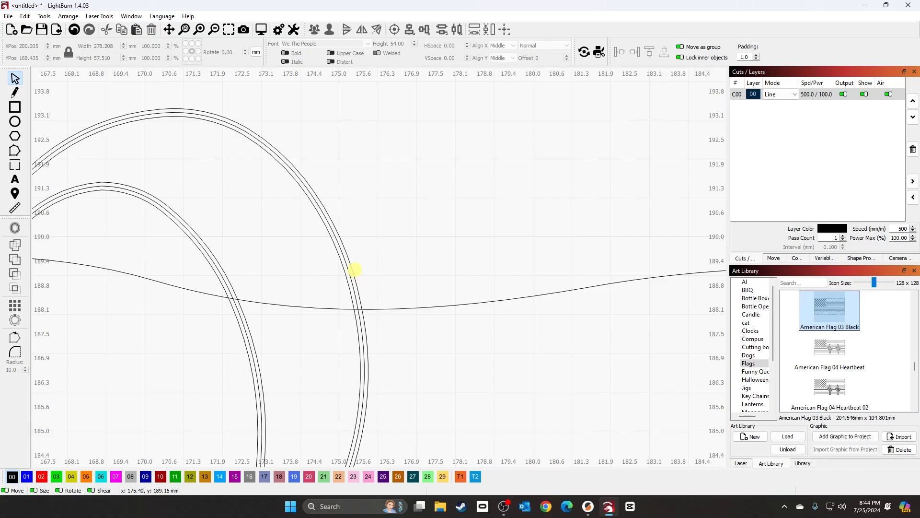
pyautogui.click(353, 277)
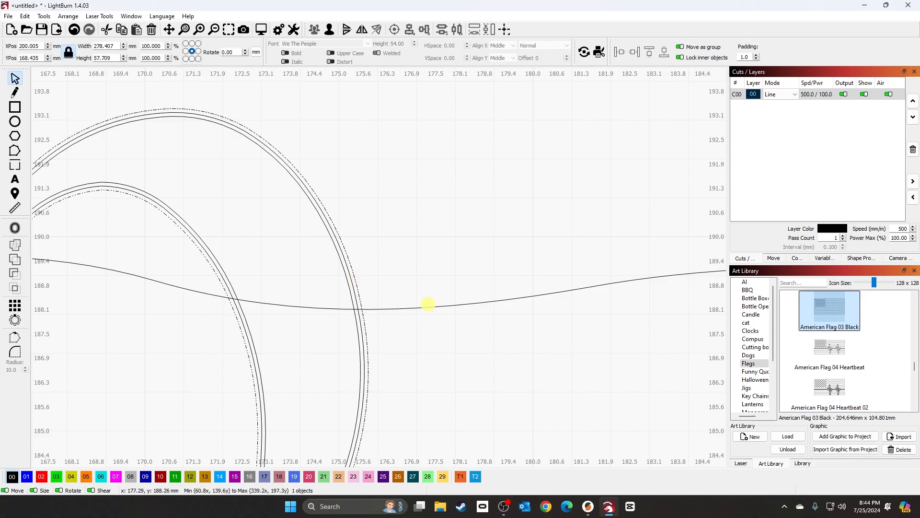
pyautogui.keyDown('shift'); pyautogui.click(433, 307); pyautogui.keyUp('shift')
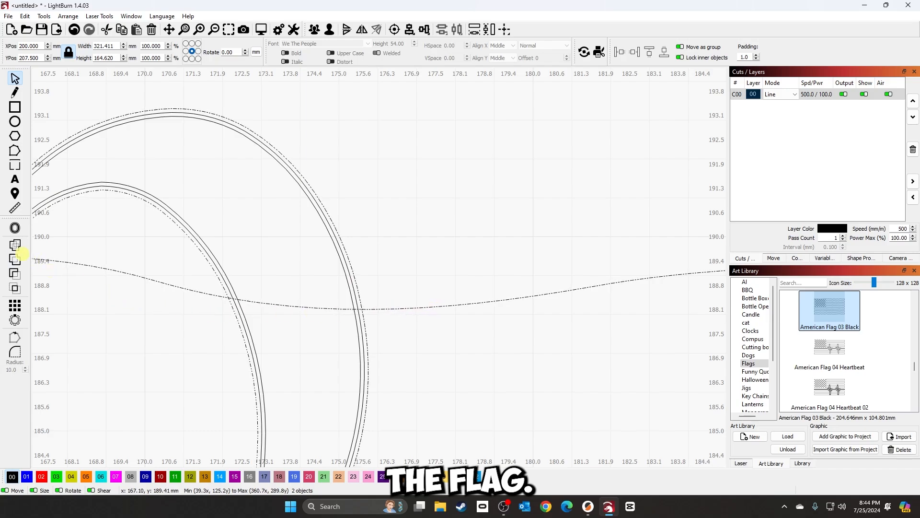
pyautogui.click(16, 259)
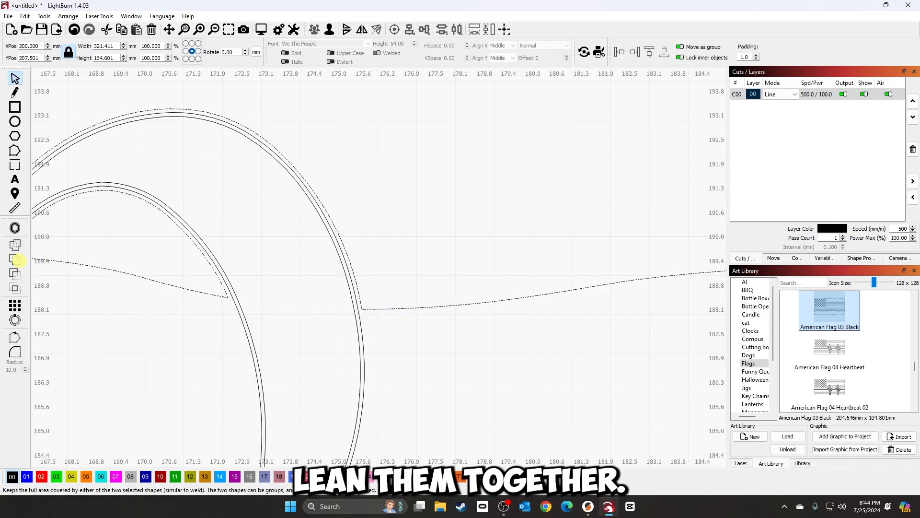
# Step: Assign the innermost offset outline of the lettering to the blue 01 fill layer
pyautogui.scroll(-1, 360, 220)
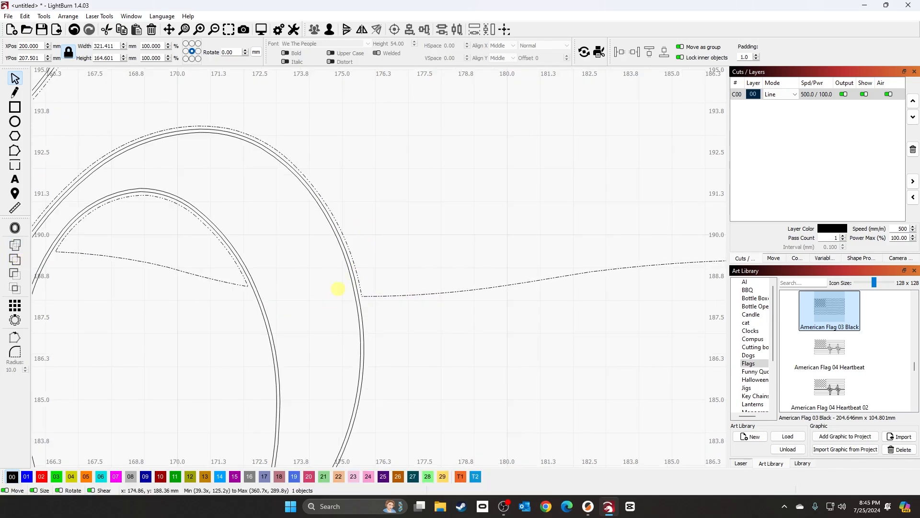
pyautogui.click(352, 278)
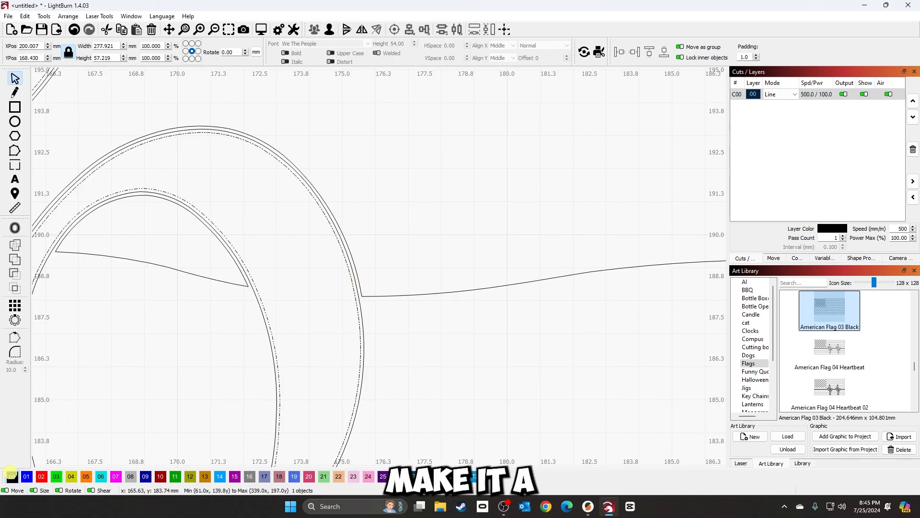
pyautogui.click(27, 476)
pyautogui.scroll(-8, 456, 292)
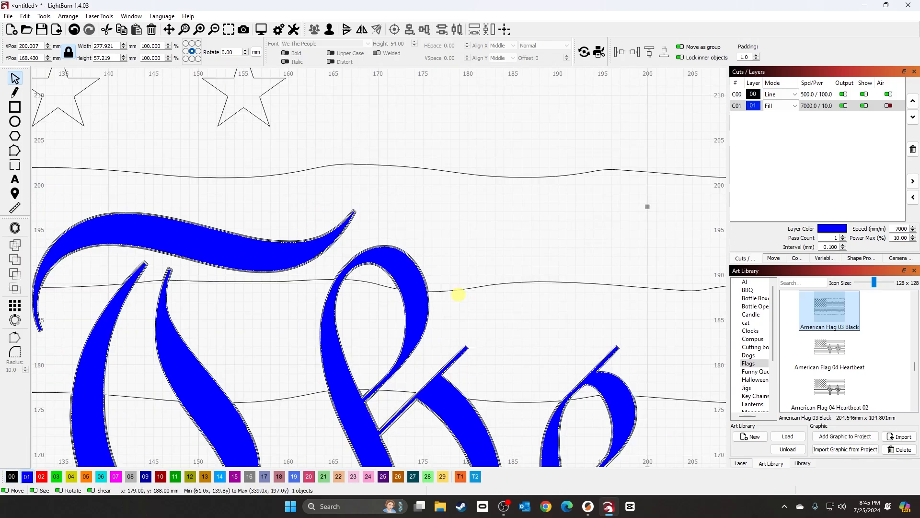
pyautogui.scroll(-5, 461, 297)
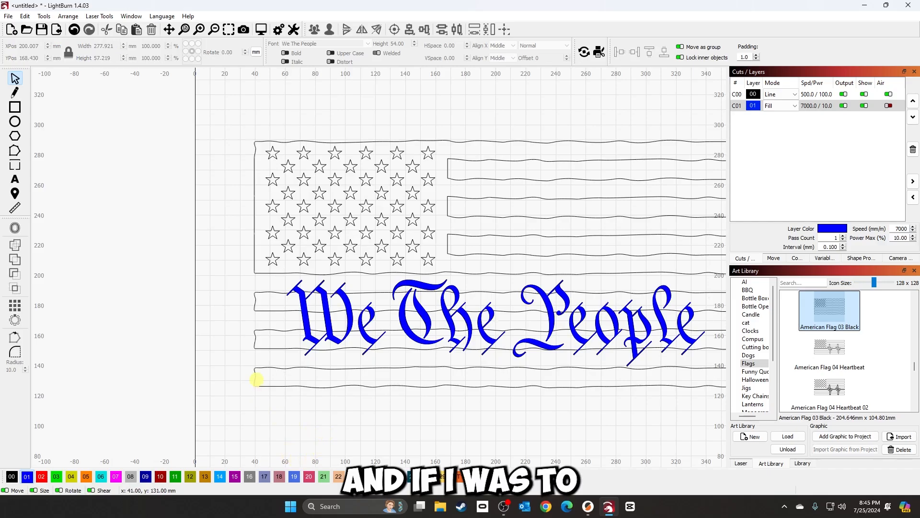
# Step: Assign the combined flag and lettering outline to the blue 01 fill layer
pyautogui.click(255, 376)
pyautogui.click(27, 476)
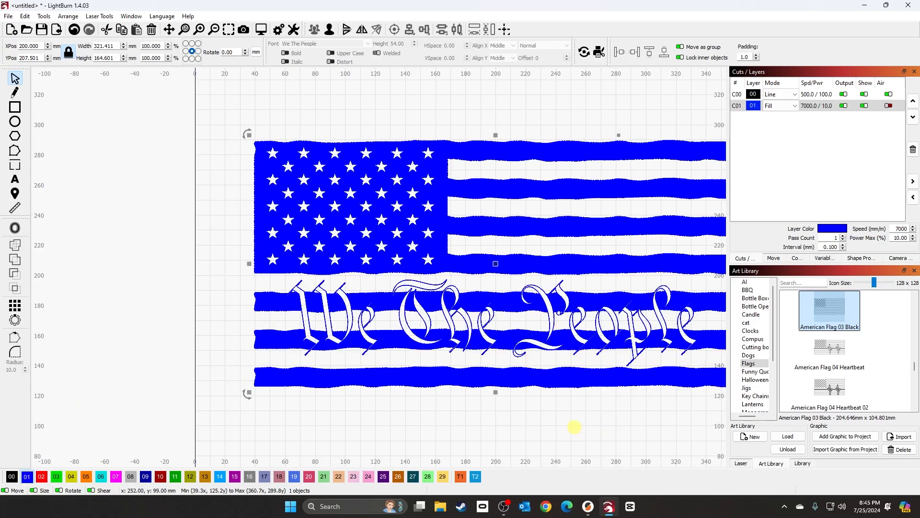
pyautogui.moveTo(575, 425); pyautogui.dragTo(506, 413)
pyautogui.scroll(-5, 506, 413)
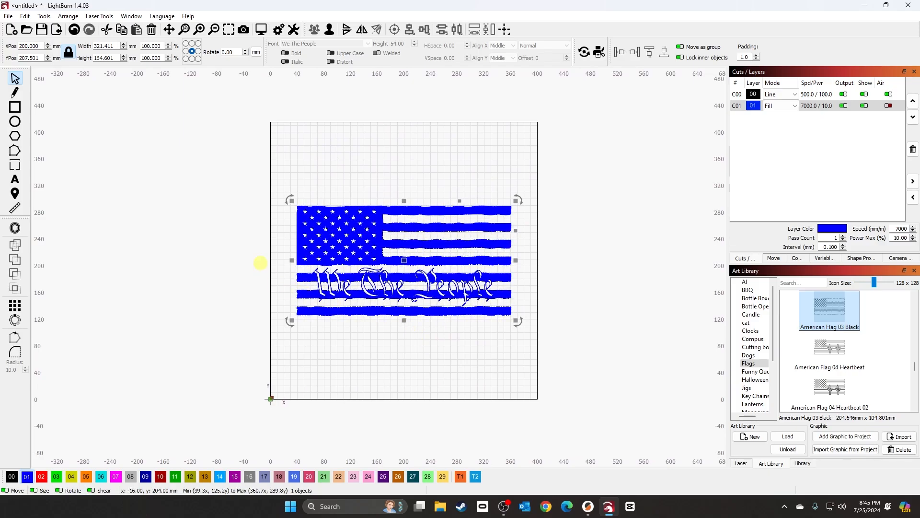
pyautogui.click(260, 263)
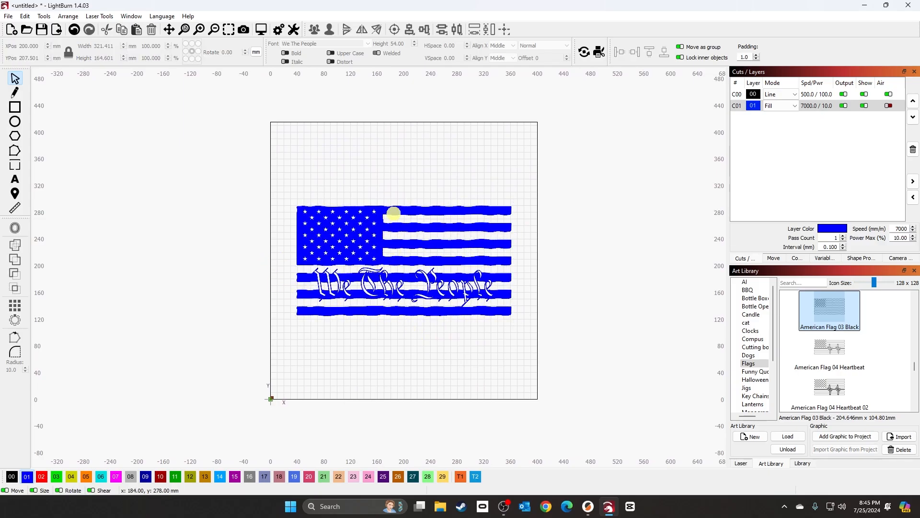
# Step: Ungroup the combined flag so that its stars and stripes are separate objects
pyautogui.click(409, 207)
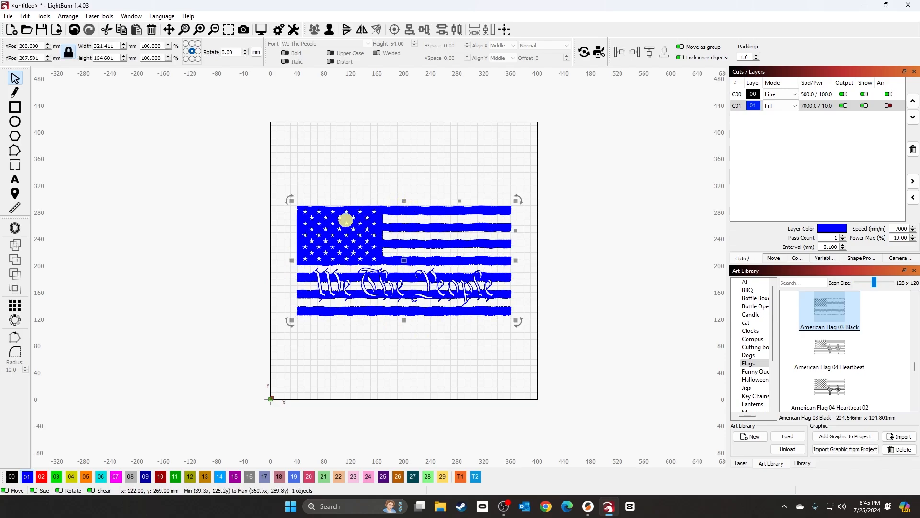
pyautogui.scroll(5, 389, 212)
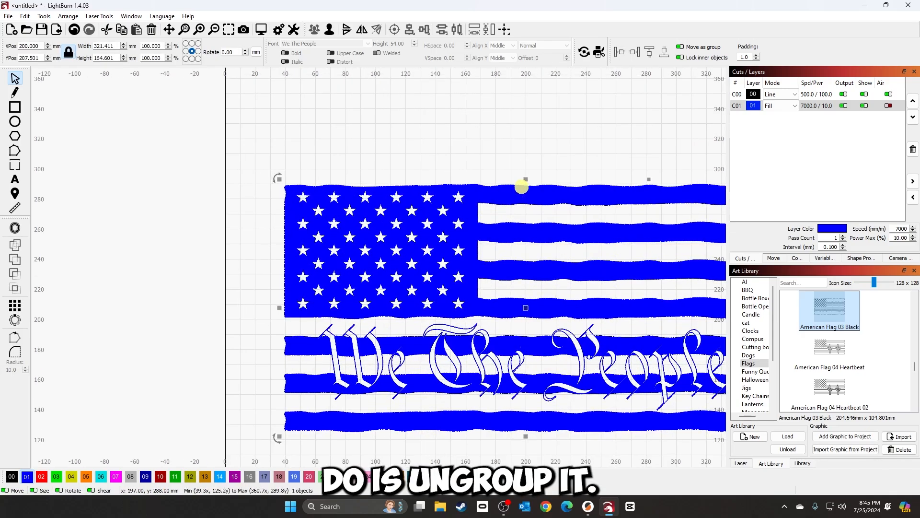
pyautogui.rightClick(521, 187)
pyautogui.click(549, 275)
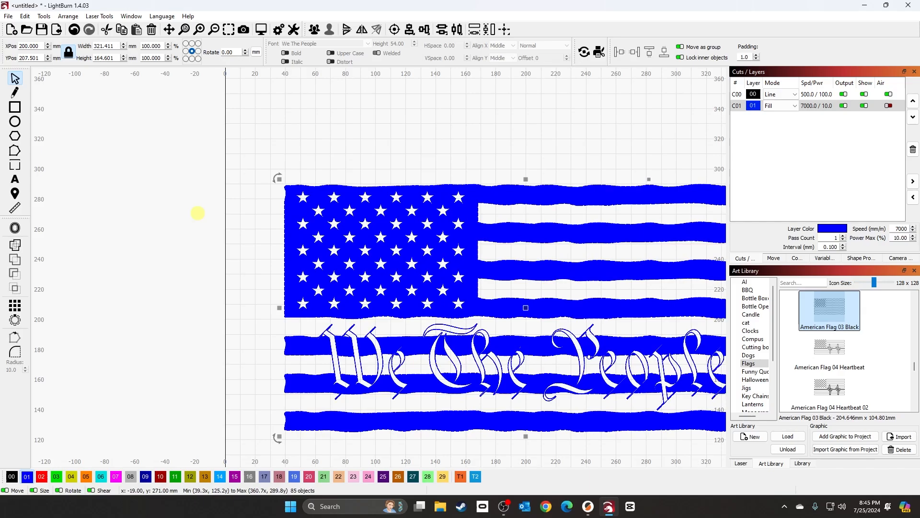
pyautogui.click(200, 212)
# Step: Move the first star of the top row above the flag to X 86, Y 325 mm, and delete all the remaining stars
pyautogui.click(312, 213)
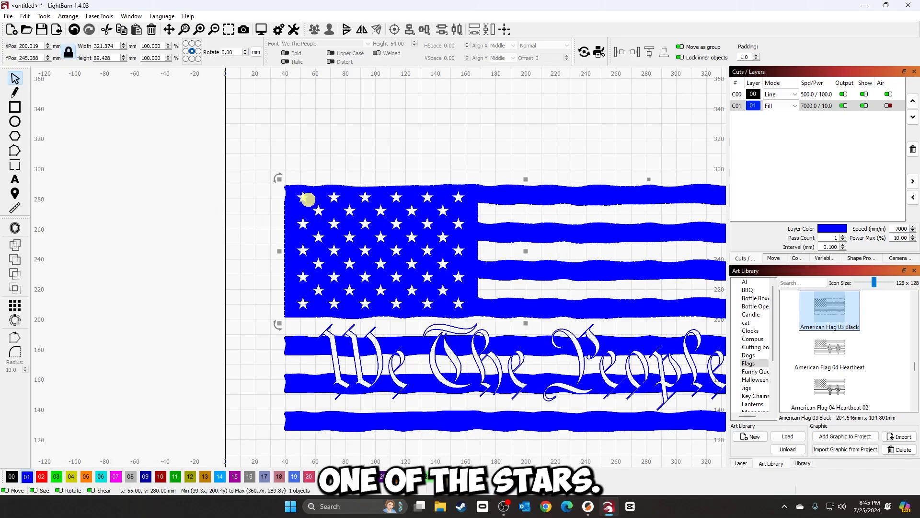
pyautogui.click(306, 197)
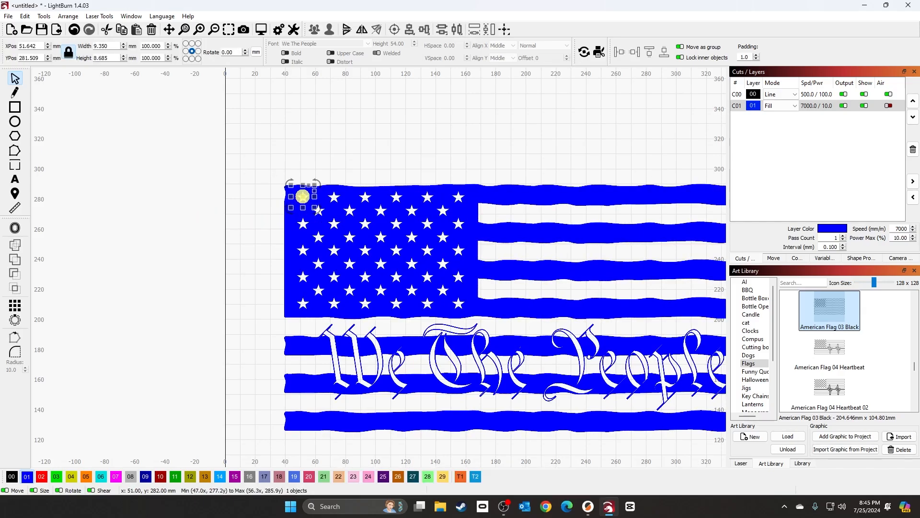
pyautogui.moveTo(303, 196); pyautogui.dragTo(354, 132)
pyautogui.click(224, 183)
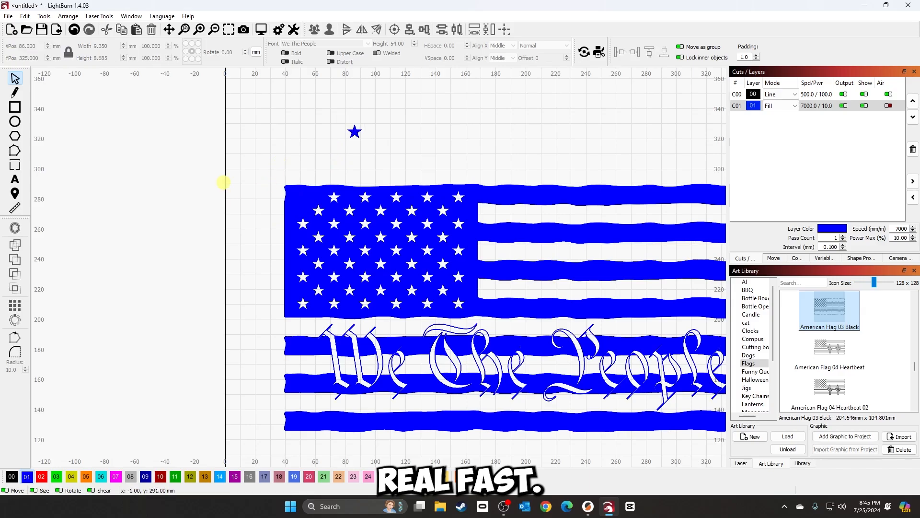
pyautogui.moveTo(224, 182); pyautogui.dragTo(471, 317)
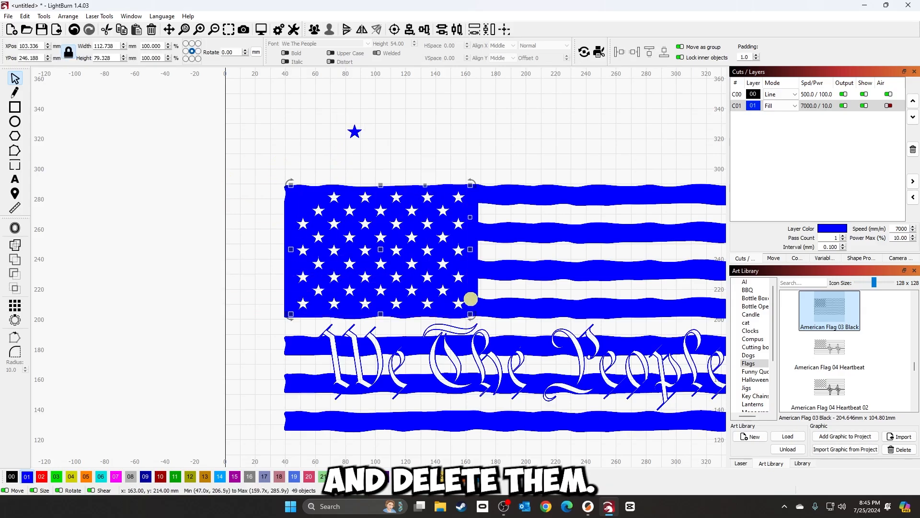
pyautogui.press('Delete')
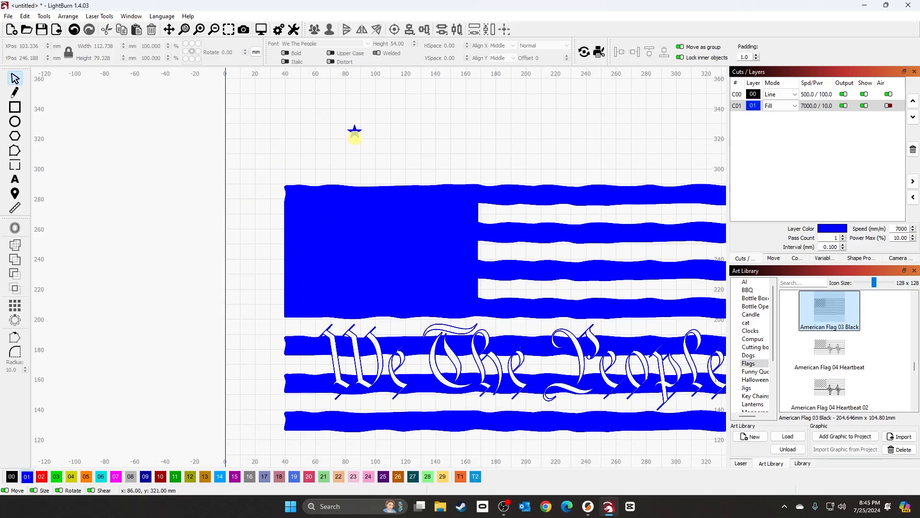
# Step: Put the upper flag section and the spare star on the black 00 line layer
pyautogui.click(355, 130)
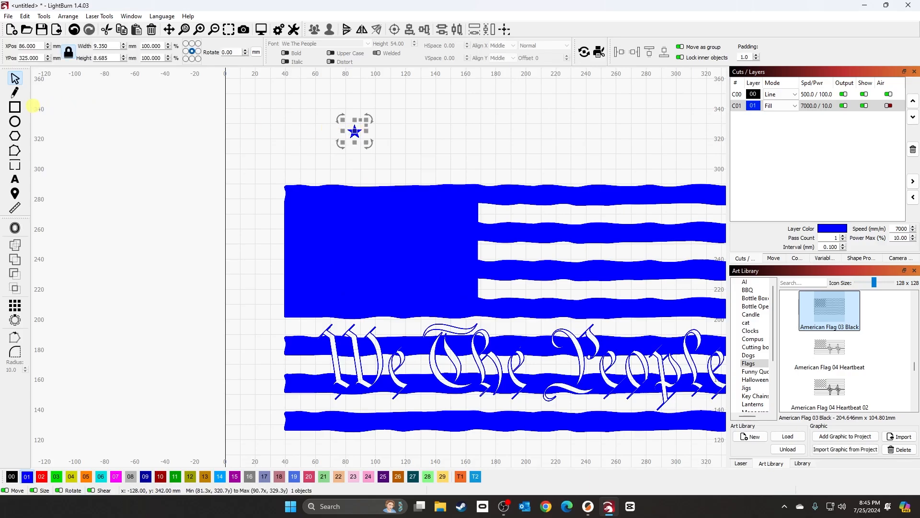
pyautogui.click(440, 187)
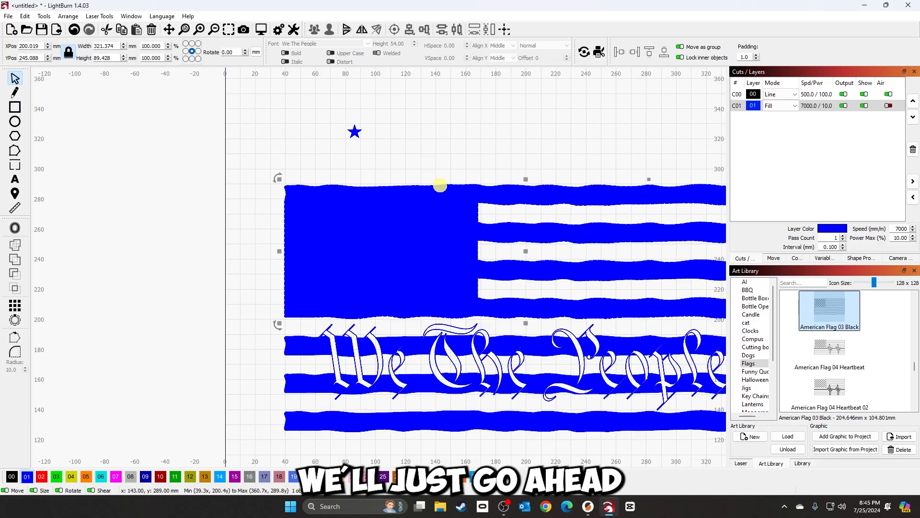
pyautogui.click(11, 476)
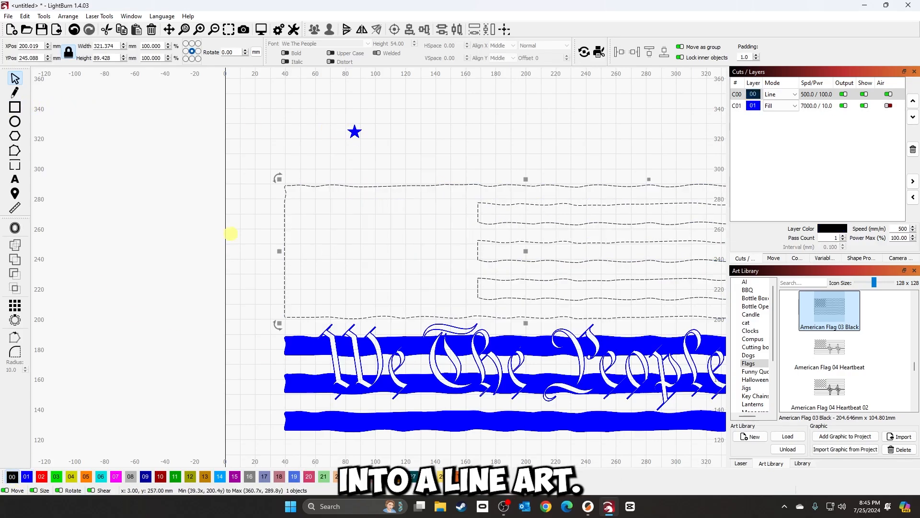
pyautogui.scroll(2, 361, 182)
pyautogui.click(352, 115)
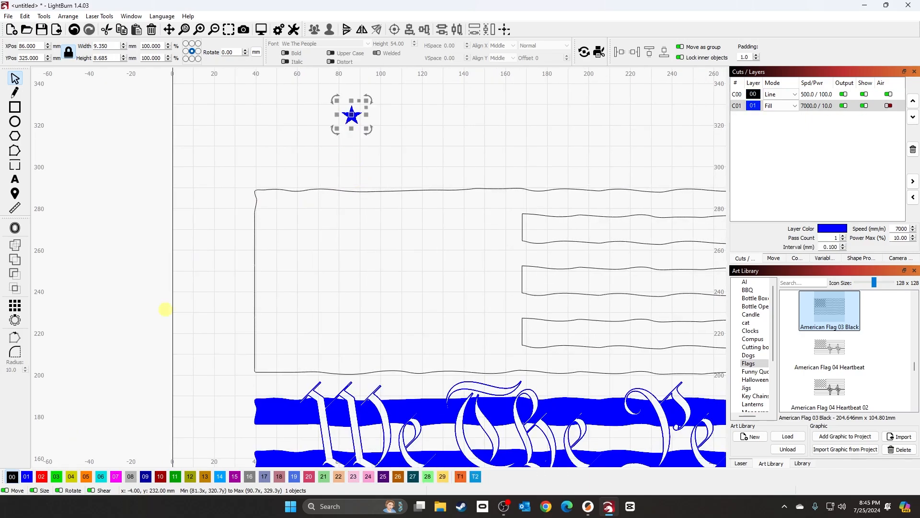
pyautogui.click(10, 476)
pyautogui.click(241, 164)
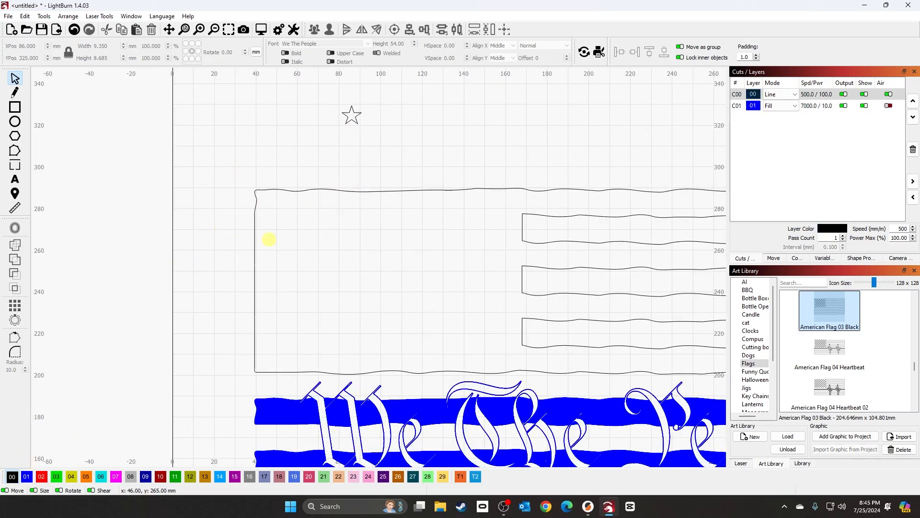
# Step: Draw a rectangle about 127.5 by 86 mm over the flag's empty star field and align it with the field's outer edge
pyautogui.click(15, 106)
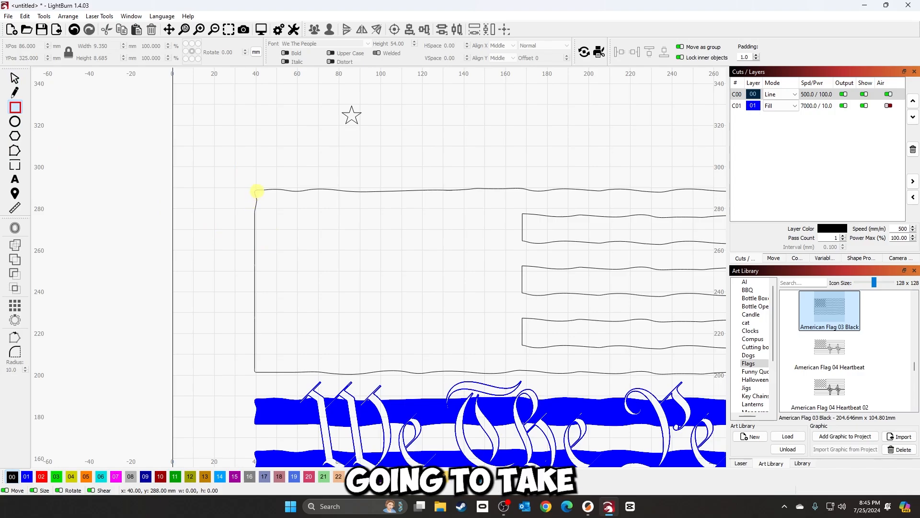
pyautogui.moveTo(256, 191); pyautogui.dragTo(518, 365)
pyautogui.press('Right')
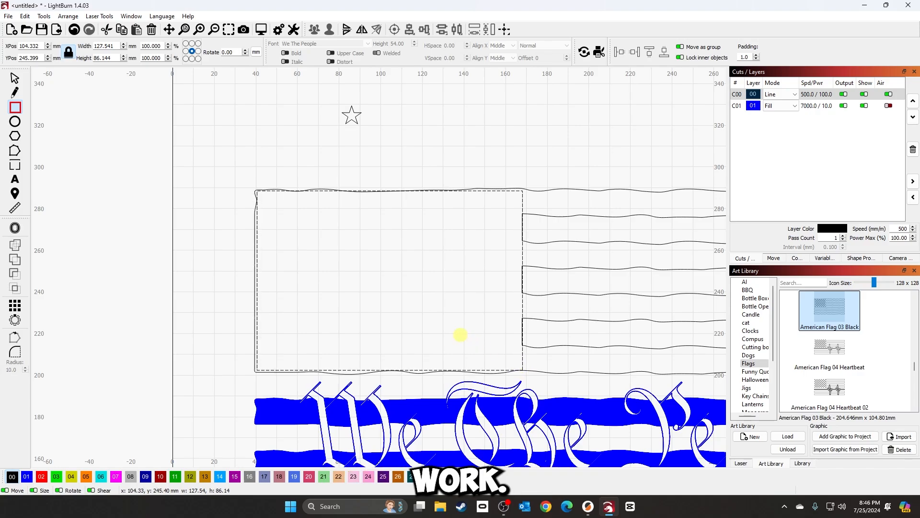
pyautogui.press('Left')
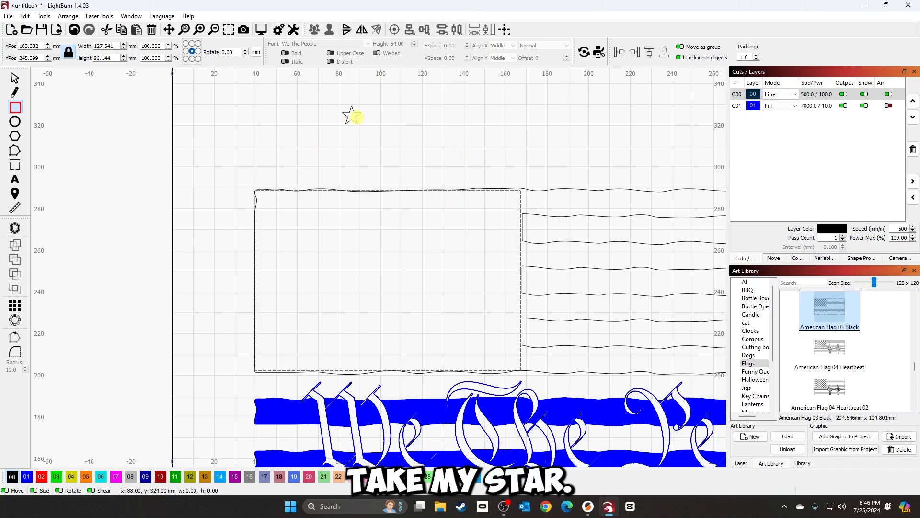
# Step: Center the spare star inside the rectangle over the star field
pyautogui.click(14, 78)
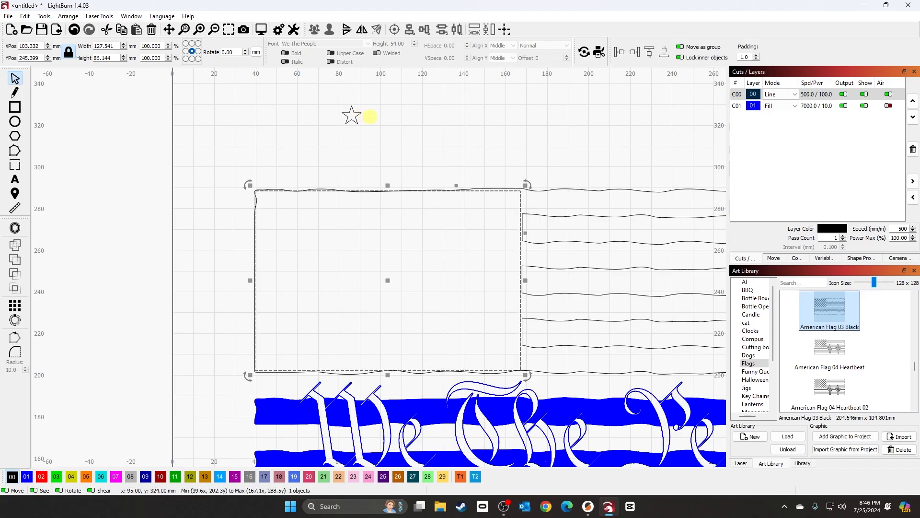
pyautogui.click(357, 114)
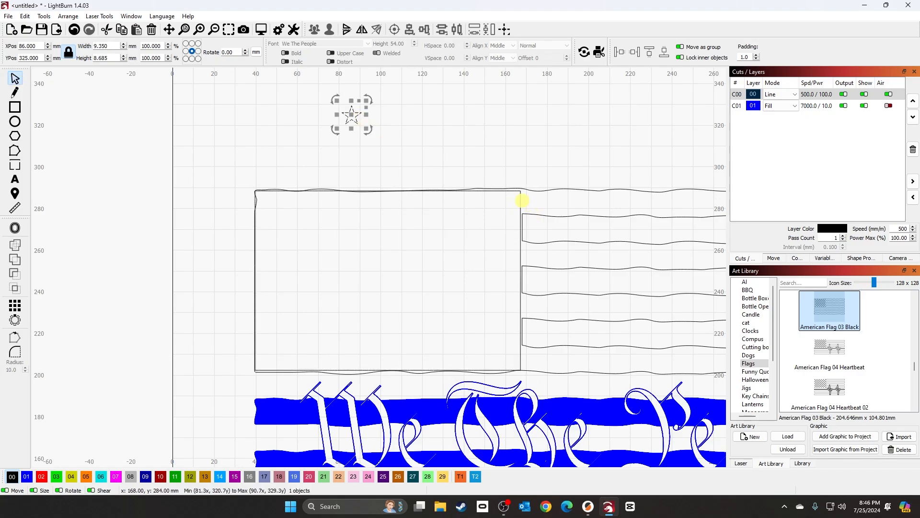
pyautogui.keyDown('shift'); pyautogui.click(521, 200); pyautogui.keyUp('shift')
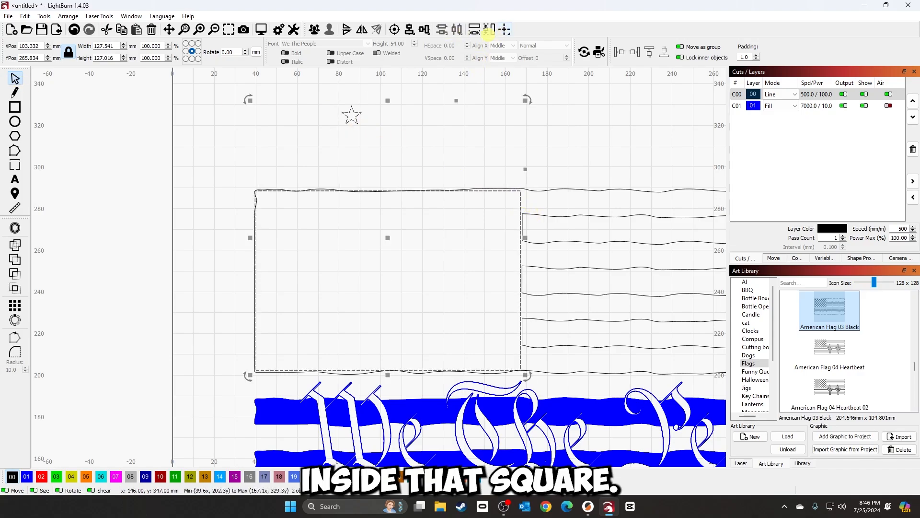
pyautogui.click(394, 29)
pyautogui.click(382, 133)
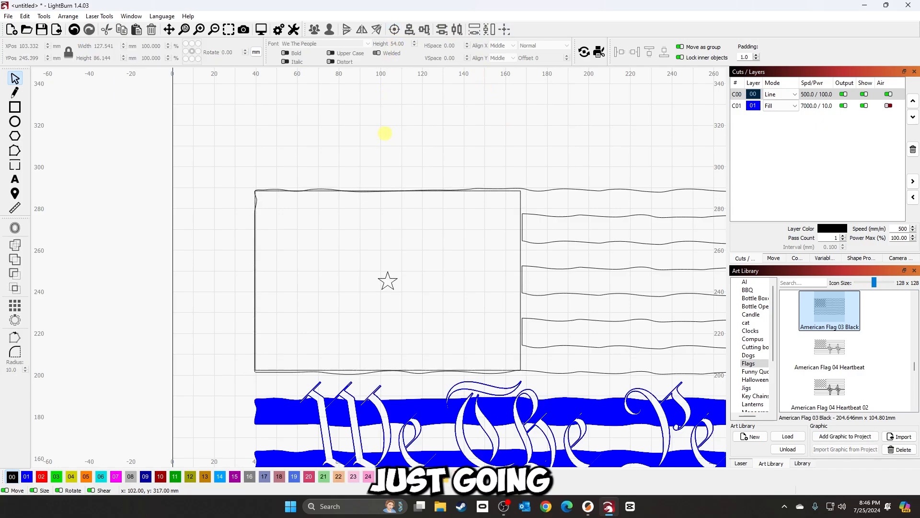
# Step: Move only the star straight up, near the rectangle's upper edge, to a Y position of about 281.4 mm
pyautogui.click(387, 278)
pyautogui.press('Up')
pyautogui.press('Up')
pyautogui.press('Up')
pyautogui.press('Up')
pyautogui.press('Up')
pyautogui.press('Up')
pyautogui.press('Up')
pyautogui.press('Up')
pyautogui.press('Up')
pyautogui.press('Up')
pyautogui.press('Up')
pyautogui.press('Up')
pyautogui.press('Up')
pyautogui.press('Up')
pyautogui.press('Up')
pyautogui.press('Up')
pyautogui.press('Up')
pyautogui.press('Up')
pyautogui.press('Up')
pyautogui.press('Up')
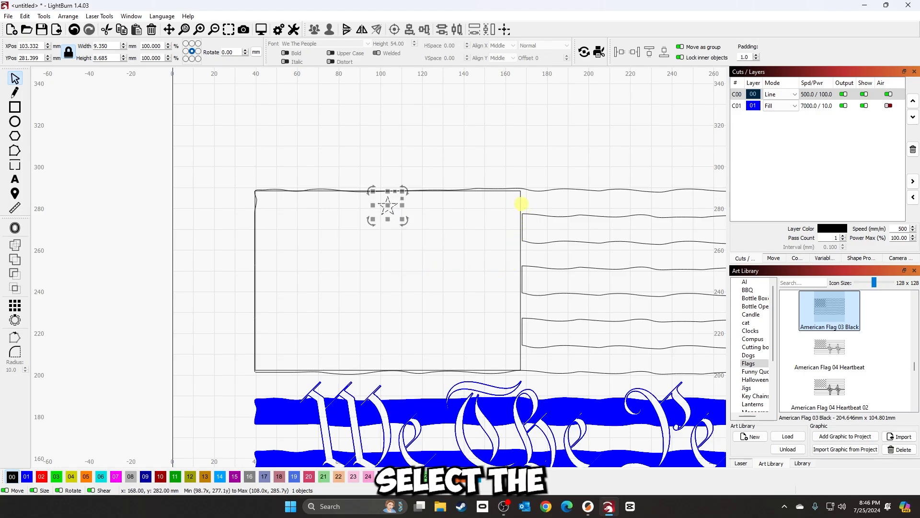
# Step: Create a circular array of 13 stars over 360 degrees, using the rectangle's position as the center and rotating the copies
pyautogui.keyDown('shift'); pyautogui.click(521, 203); pyautogui.keyUp('shift')
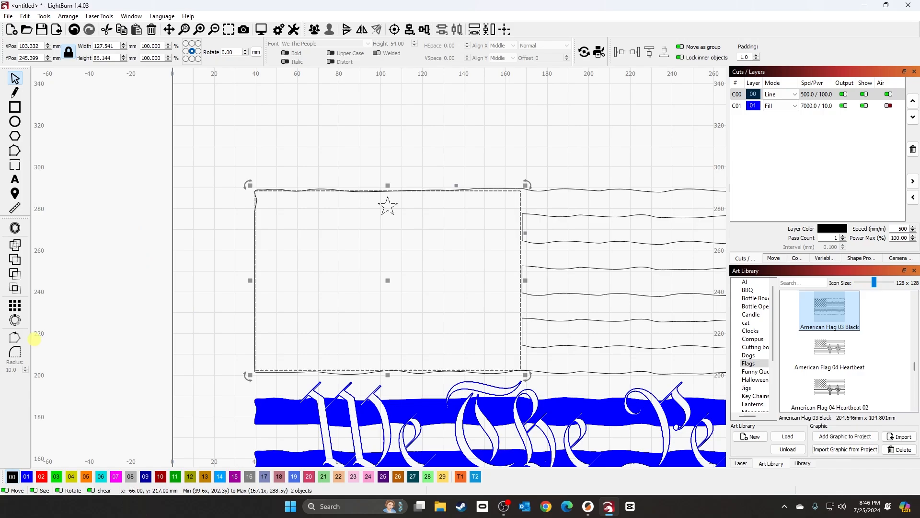
pyautogui.click(14, 321)
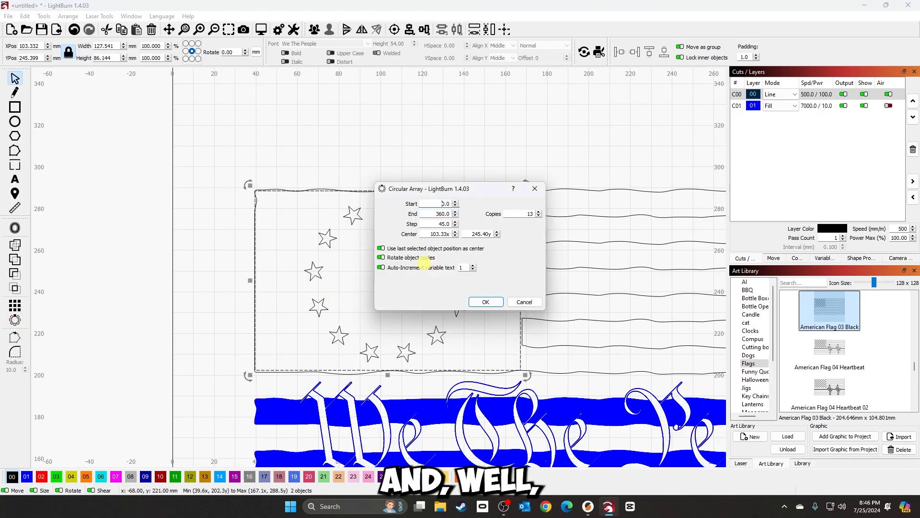
pyautogui.moveTo(472, 189); pyautogui.dragTo(469, 70)
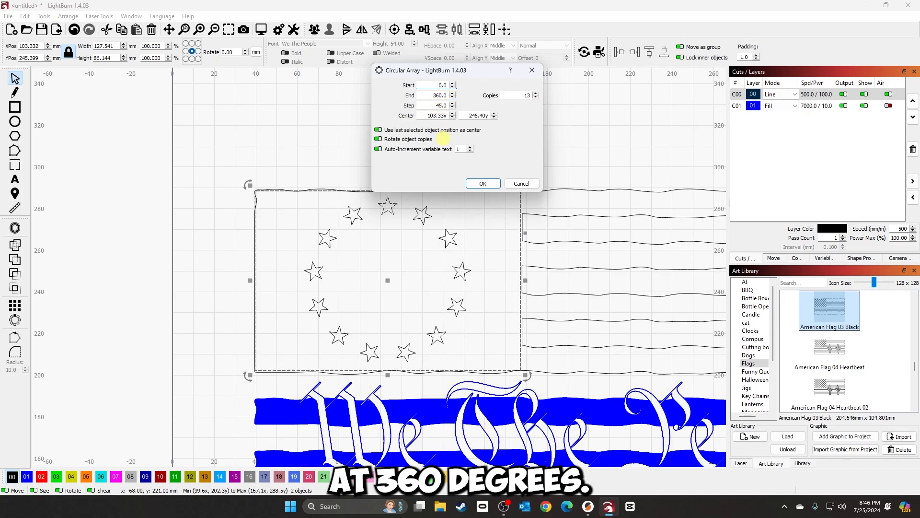
pyautogui.click(483, 184)
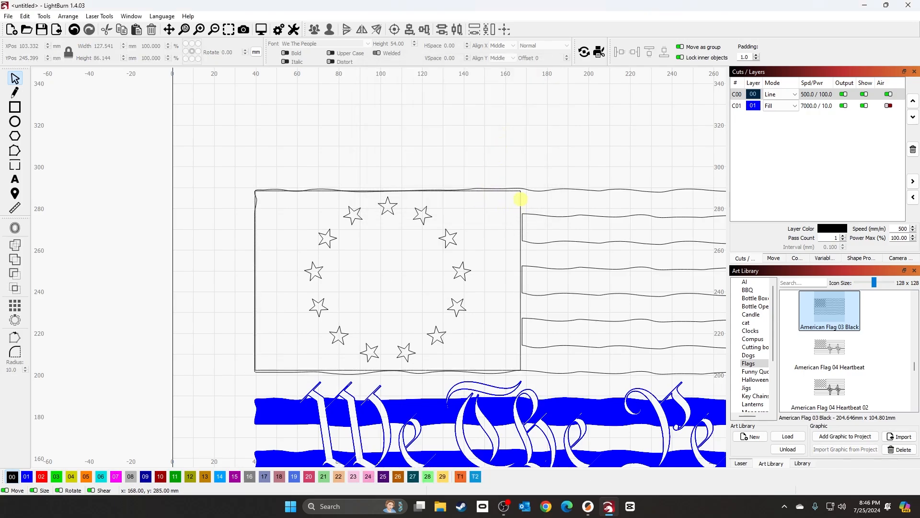
# Step: Delete the helper rectangle over the star field and group all the stars in the circle together
pyautogui.click(522, 201)
pyautogui.click(543, 185)
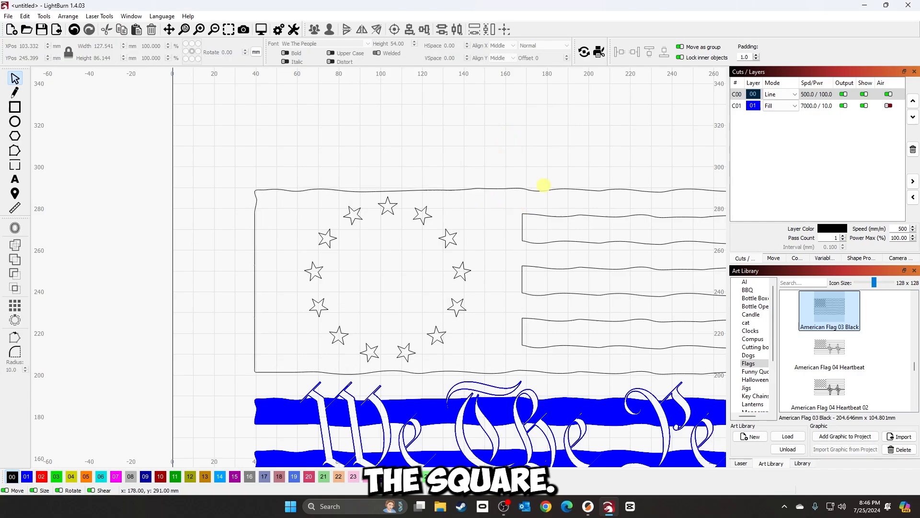
pyautogui.moveTo(210, 175); pyautogui.dragTo(499, 376)
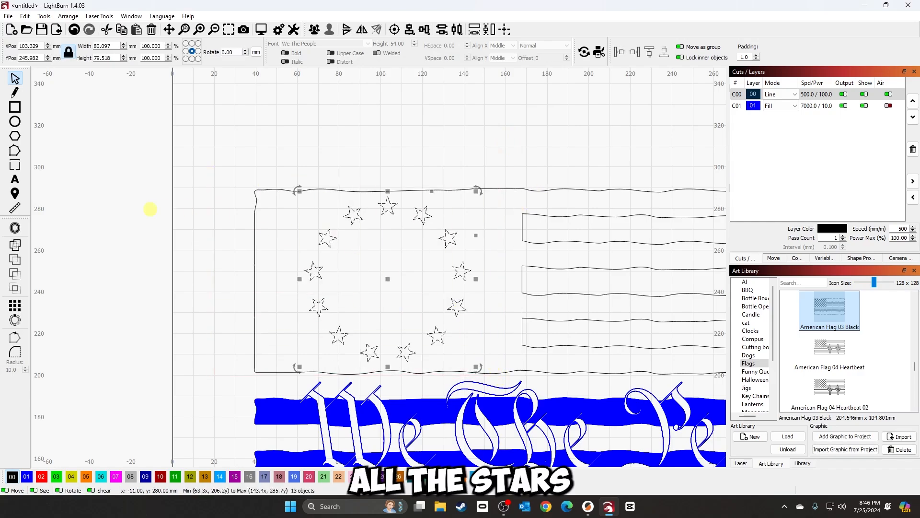
pyautogui.rightClick(325, 238)
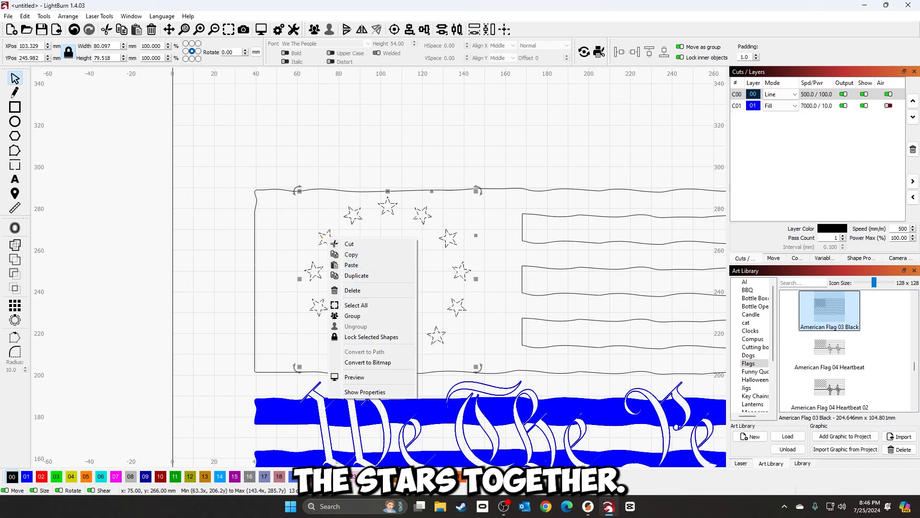
pyautogui.click(364, 315)
pyautogui.click(225, 160)
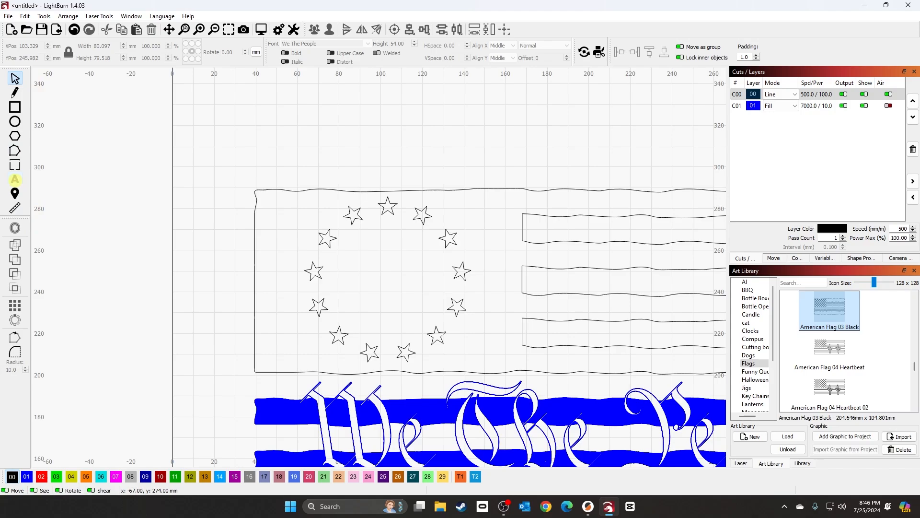
# Step: Add the text "1776" in the We The People font inside the star field and set its height to 34 mm
pyautogui.click(15, 180)
pyautogui.click(346, 281)
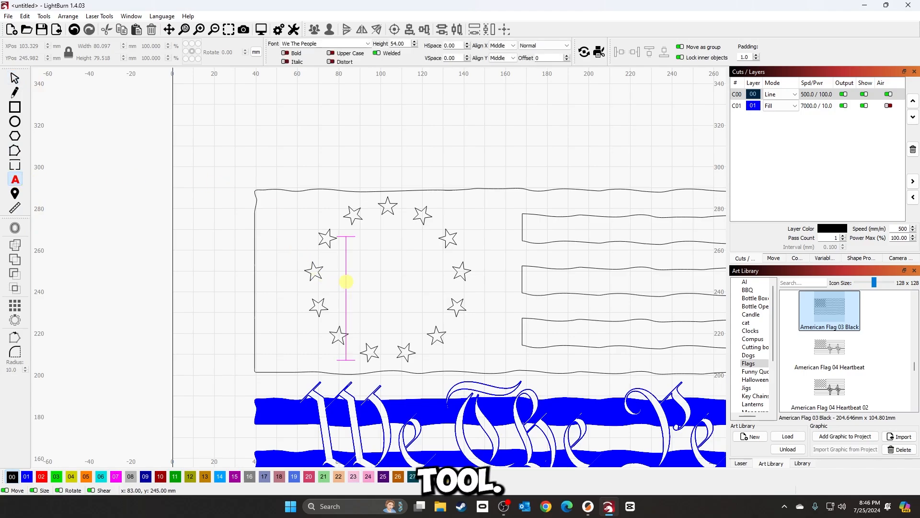
pyautogui.write('1776')
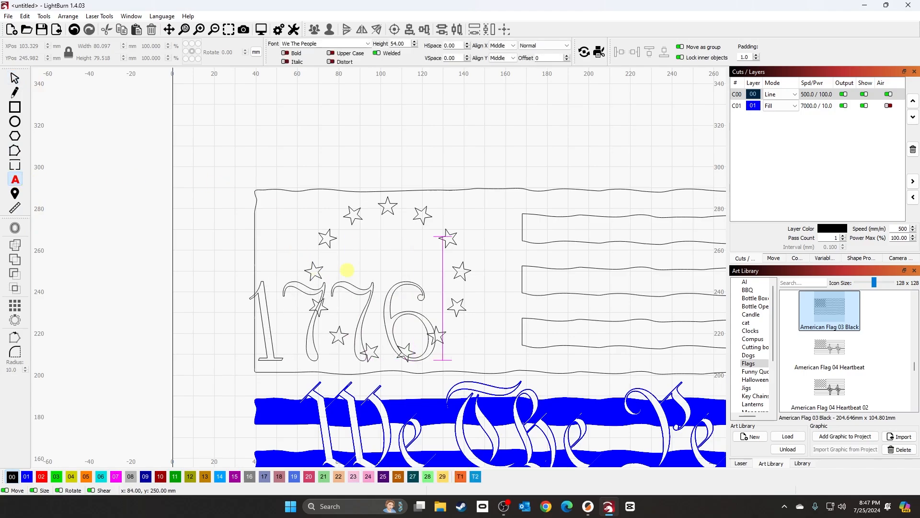
pyautogui.click(15, 78)
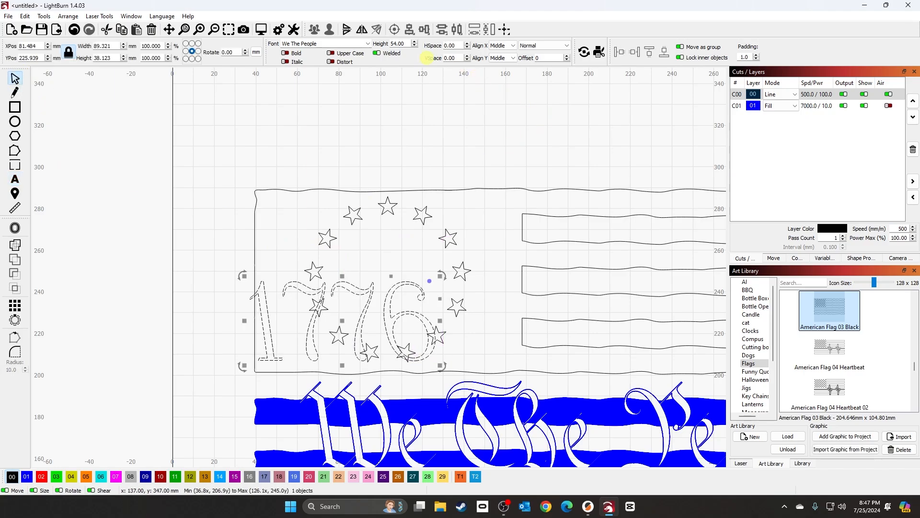
pyautogui.scroll(-15, 414, 44)
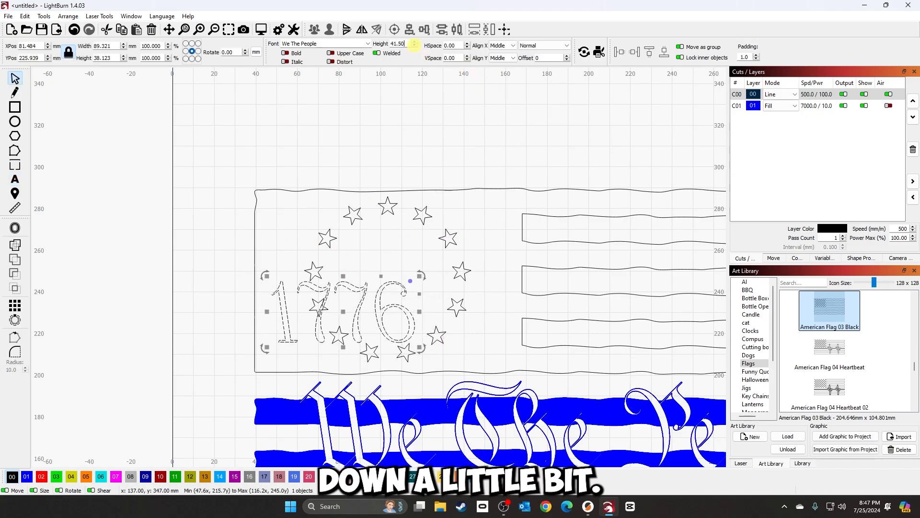
pyautogui.scroll(-5, 414, 43)
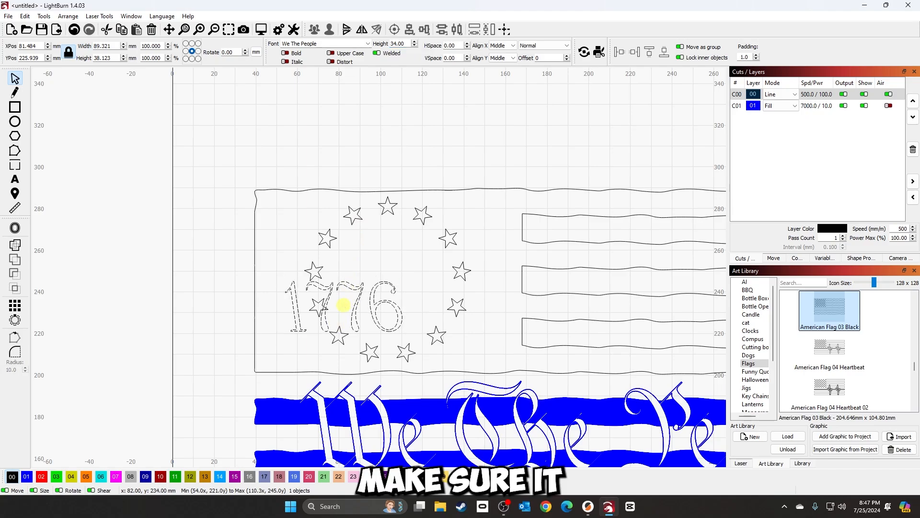
# Step: Move the "1776" text inside the ring of stars and align its center with the star group's center
pyautogui.moveTo(343, 303); pyautogui.dragTo(383, 278)
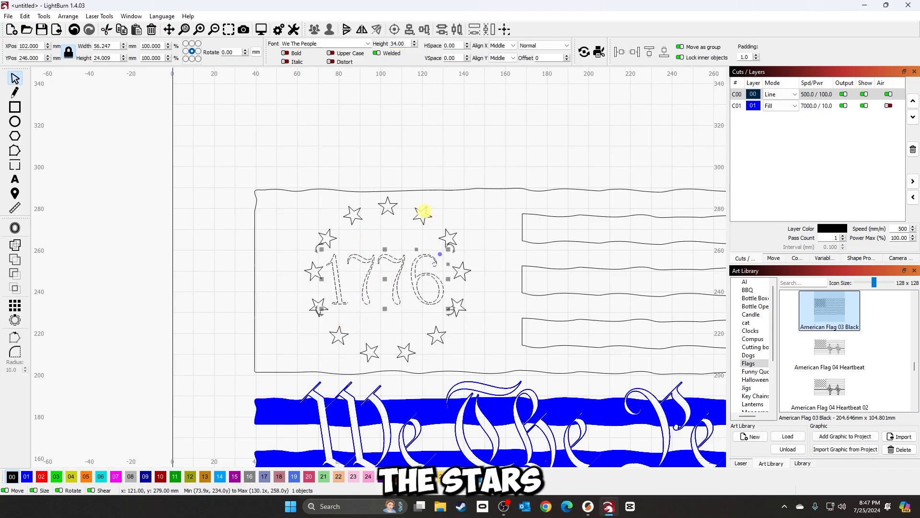
pyautogui.keyDown('shift'); pyautogui.click(424, 212); pyautogui.keyUp('shift')
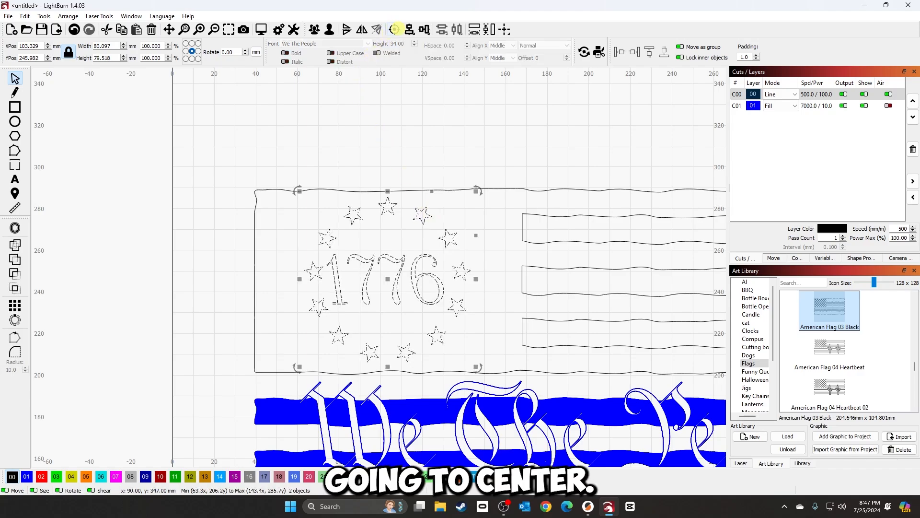
pyautogui.click(394, 30)
pyautogui.click(376, 115)
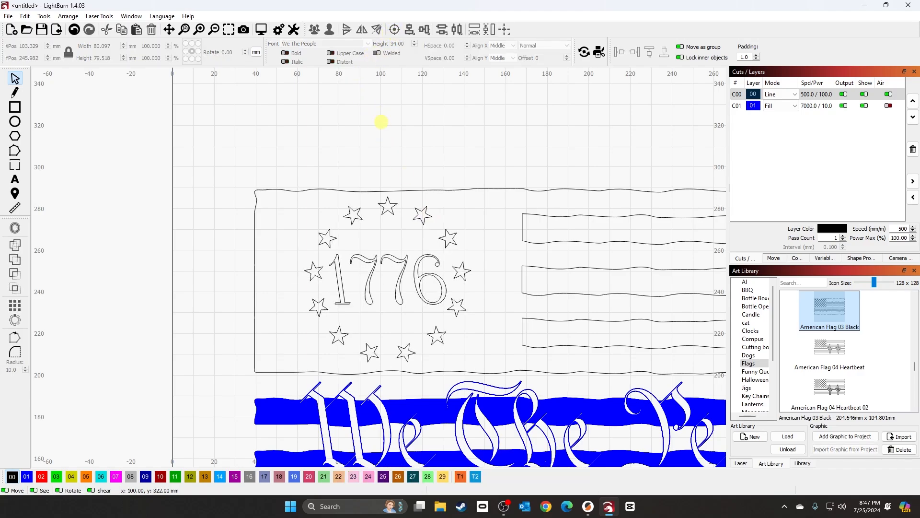
pyautogui.click(344, 190)
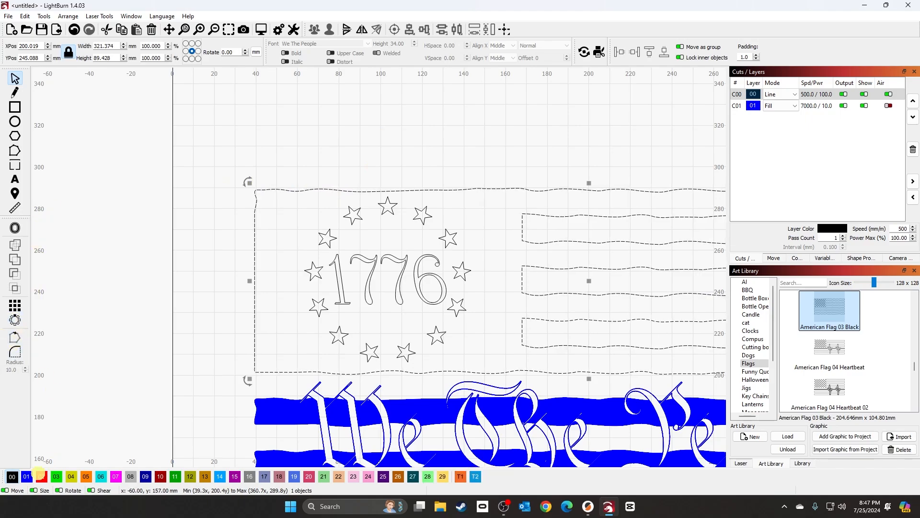
pyautogui.click(26, 476)
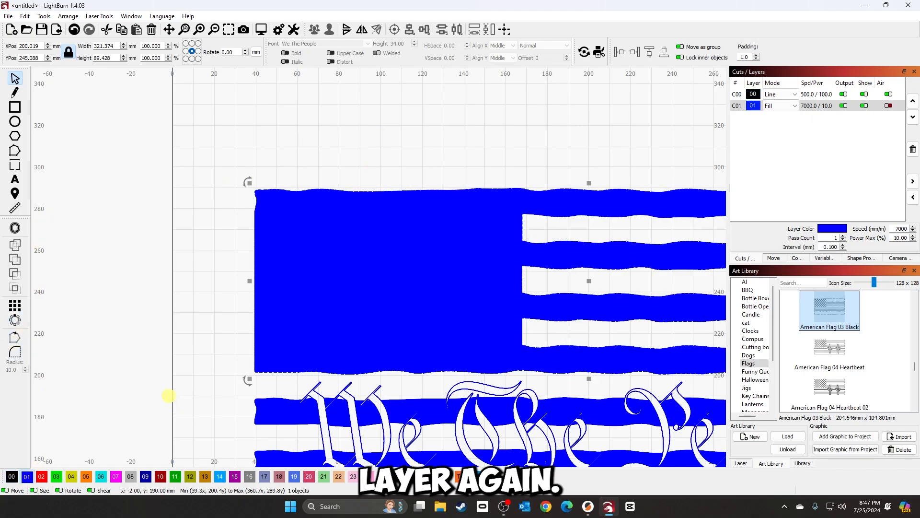
pyautogui.hotkey('ctrl', 'z')
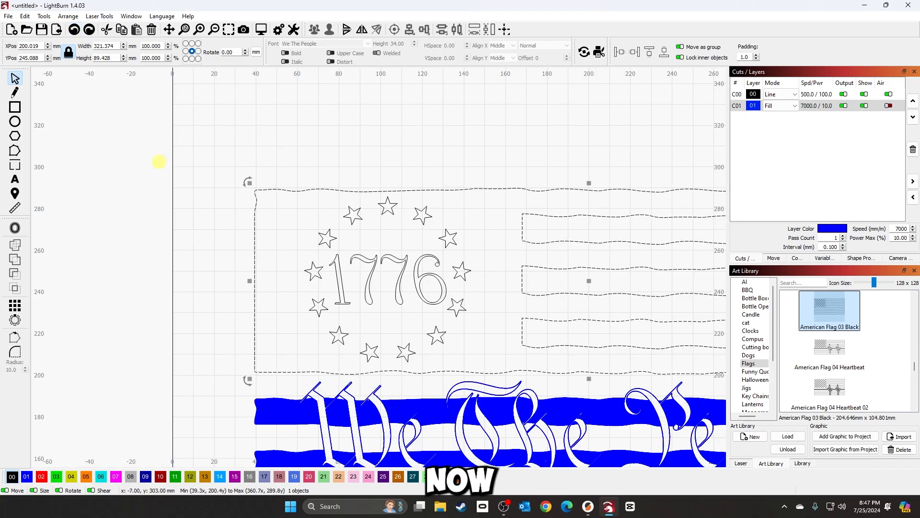
pyautogui.click(159, 162)
# Step: Put the star ring, the "1776" text and the upper flag section on the blue 01 fill layer
pyautogui.moveTo(203, 184); pyautogui.dragTo(511, 370)
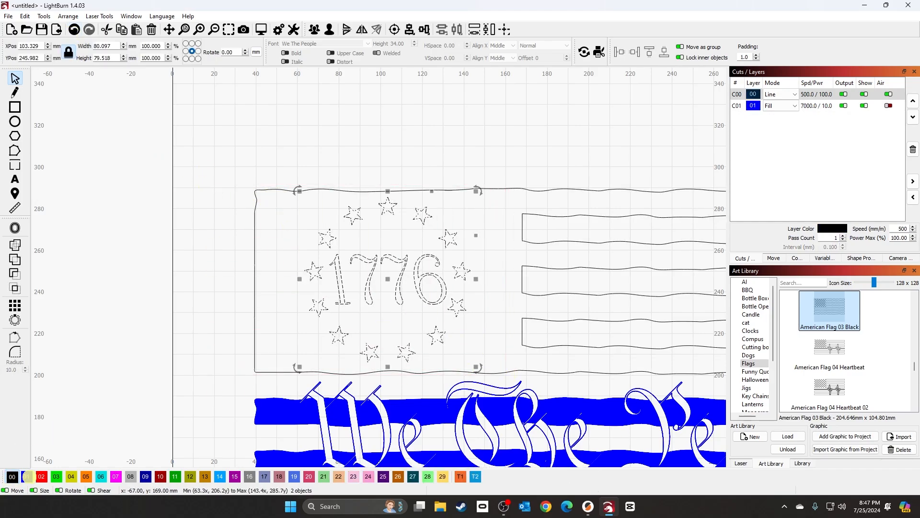
pyautogui.click(26, 476)
pyautogui.click(155, 298)
pyautogui.click(249, 241)
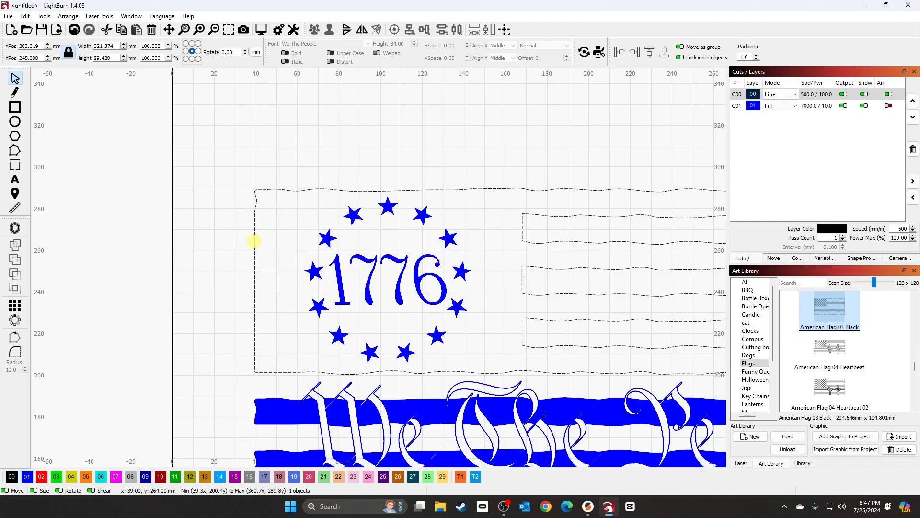
pyautogui.click(27, 476)
pyautogui.click(120, 308)
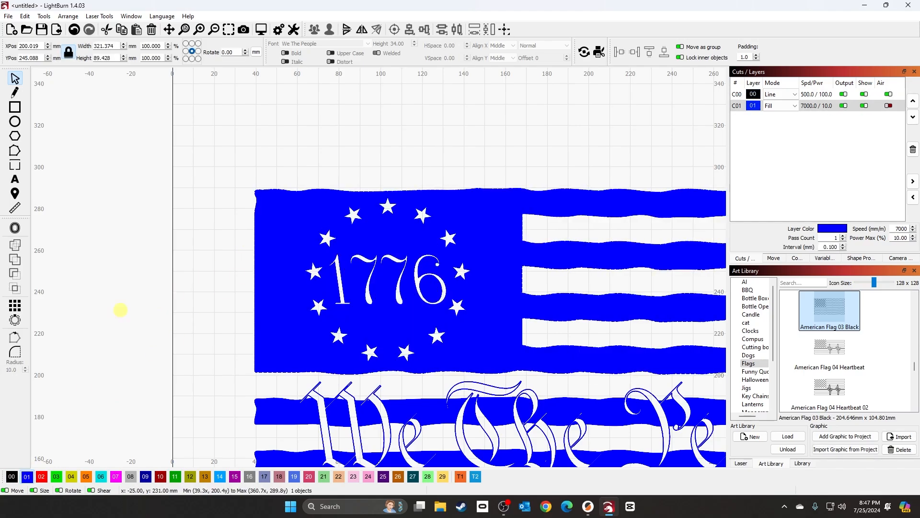
pyautogui.scroll(-4, 320, 287)
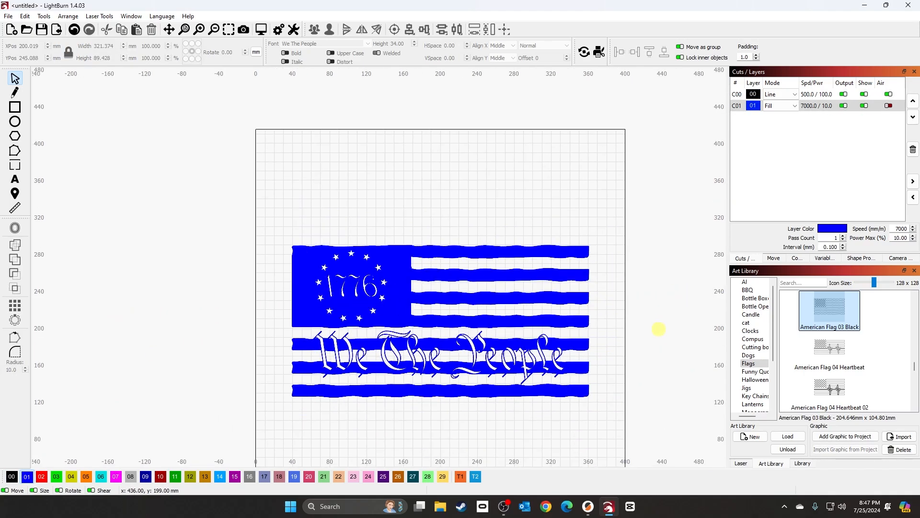
pyautogui.scroll(-3, 658, 329)
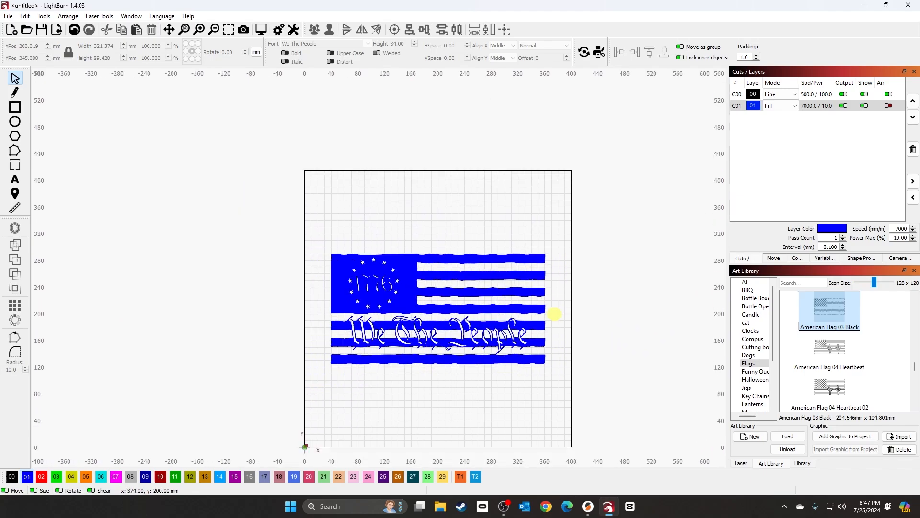
pyautogui.moveTo(554, 314); pyautogui.dragTo(489, 287)
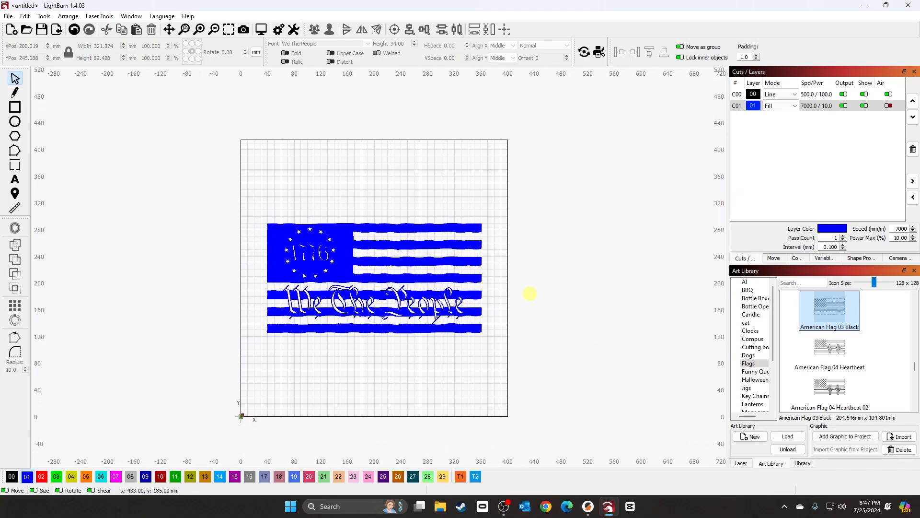
pyautogui.scroll(5, 380, 322)
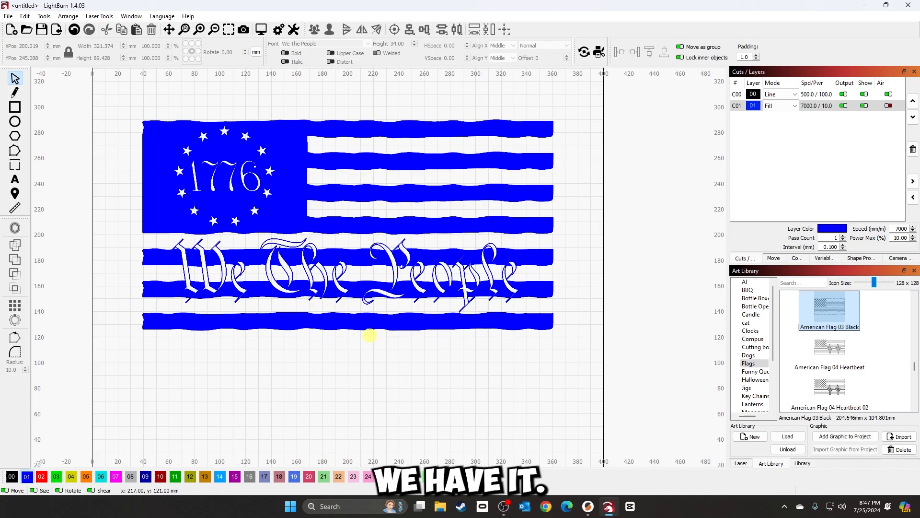
pyautogui.scroll(-4, 296, 340)
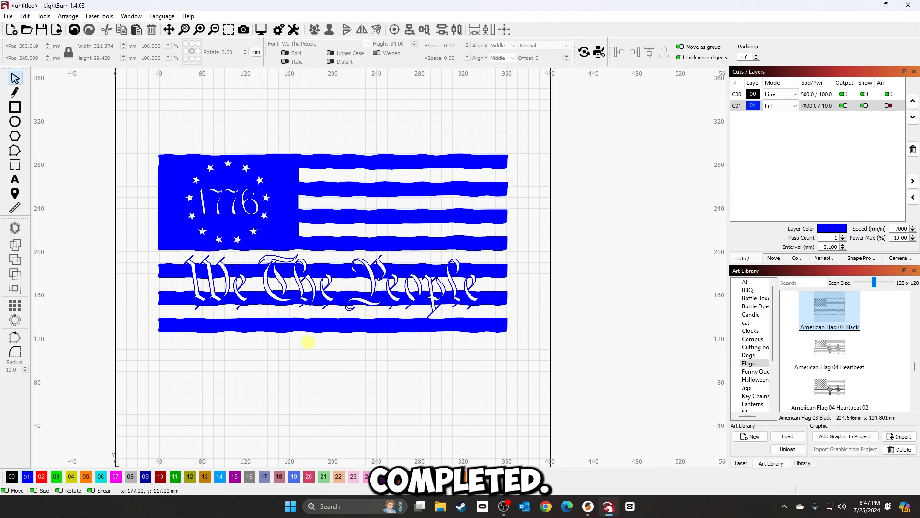
pyautogui.moveTo(319, 372); pyautogui.dragTo(334, 372)
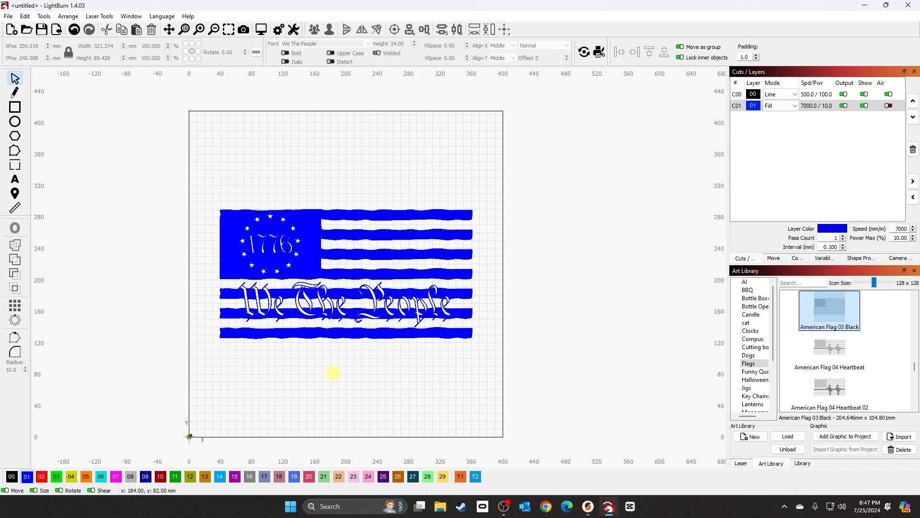